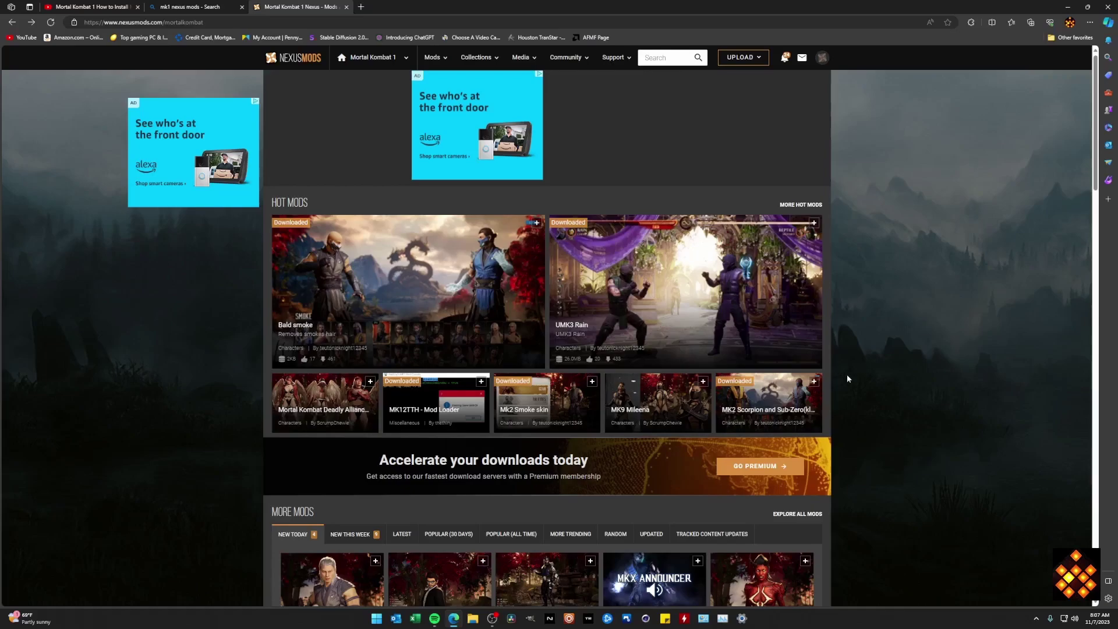
- Open the MK12TTH - Mod Loader page from Hot Mods and scroll to its How to use notes
{"action": "scroll", "coordinate": [866, 368], "scroll_direction": "down", "scroll_amount": 3}
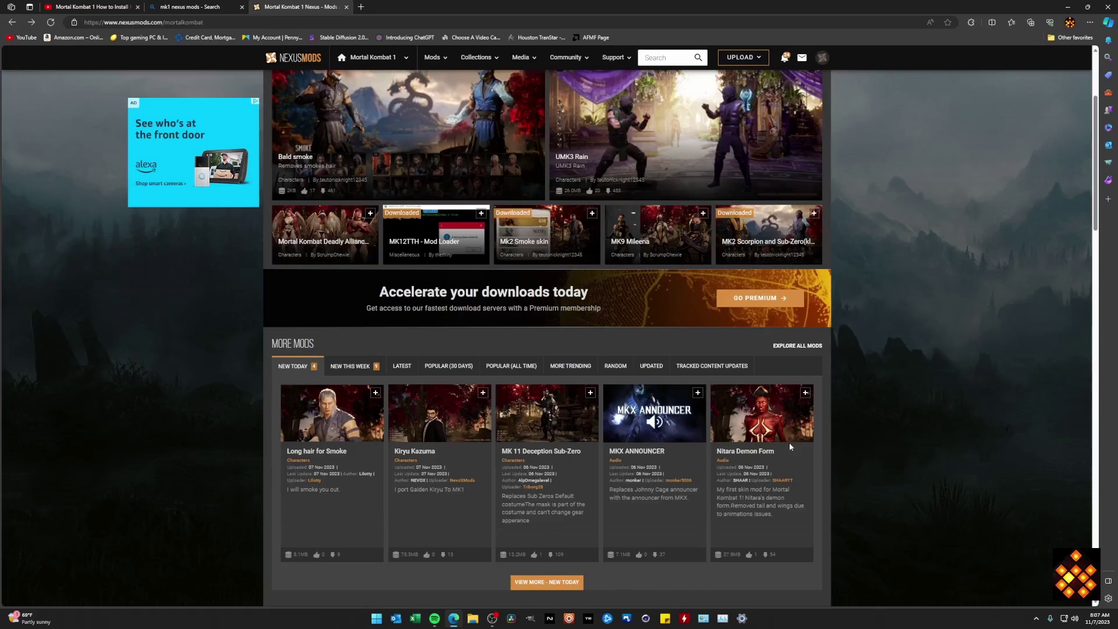
{"action": "scroll", "coordinate": [872, 458], "scroll_direction": "up", "scroll_amount": 3}
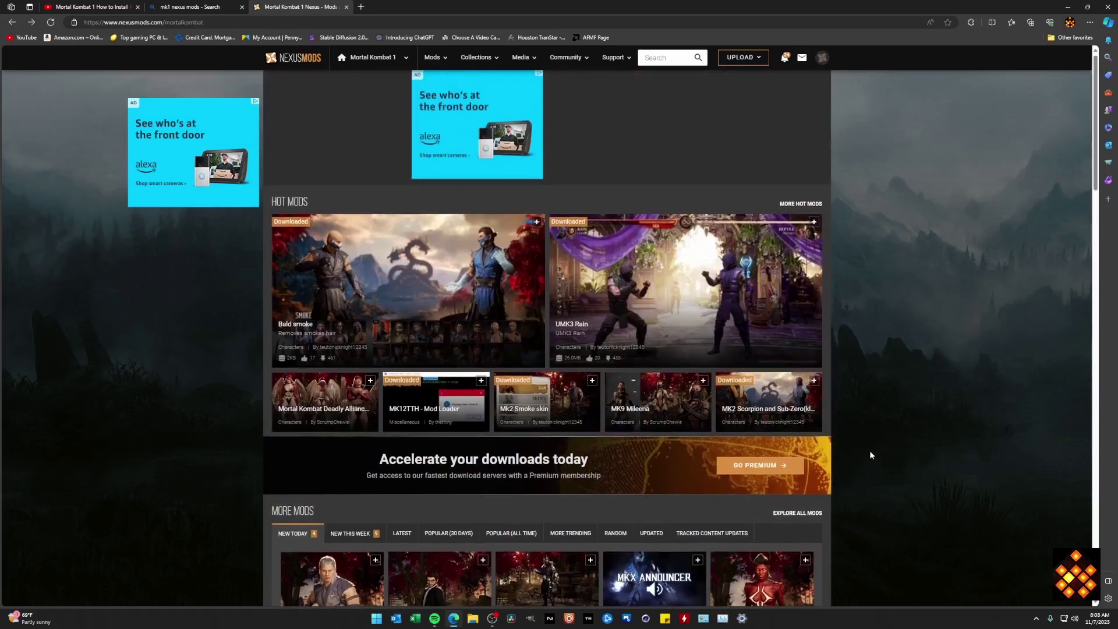
{"action": "left_click", "coordinate": [411, 428]}
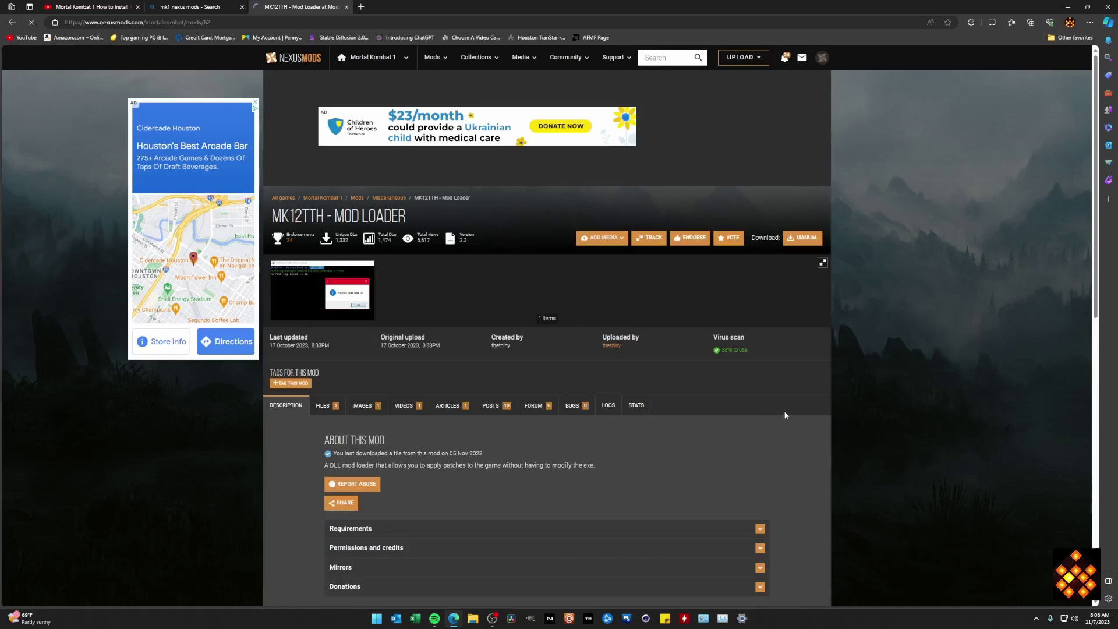
{"action": "scroll", "coordinate": [764, 446], "scroll_direction": "down", "scroll_amount": 2}
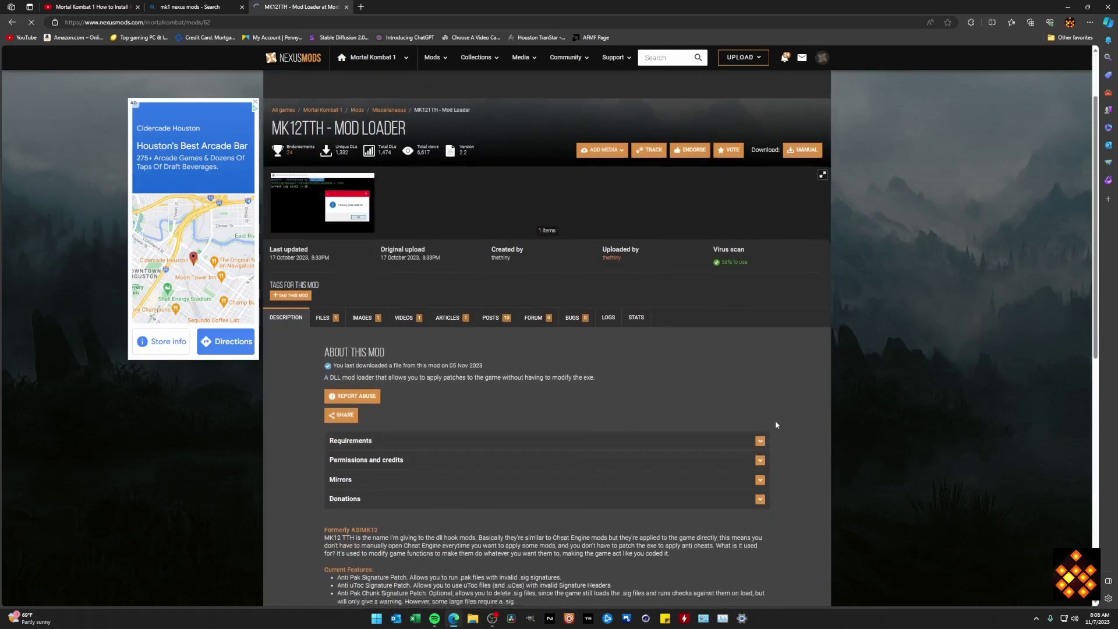
{"action": "scroll", "coordinate": [776, 424], "scroll_direction": "down", "scroll_amount": 1}
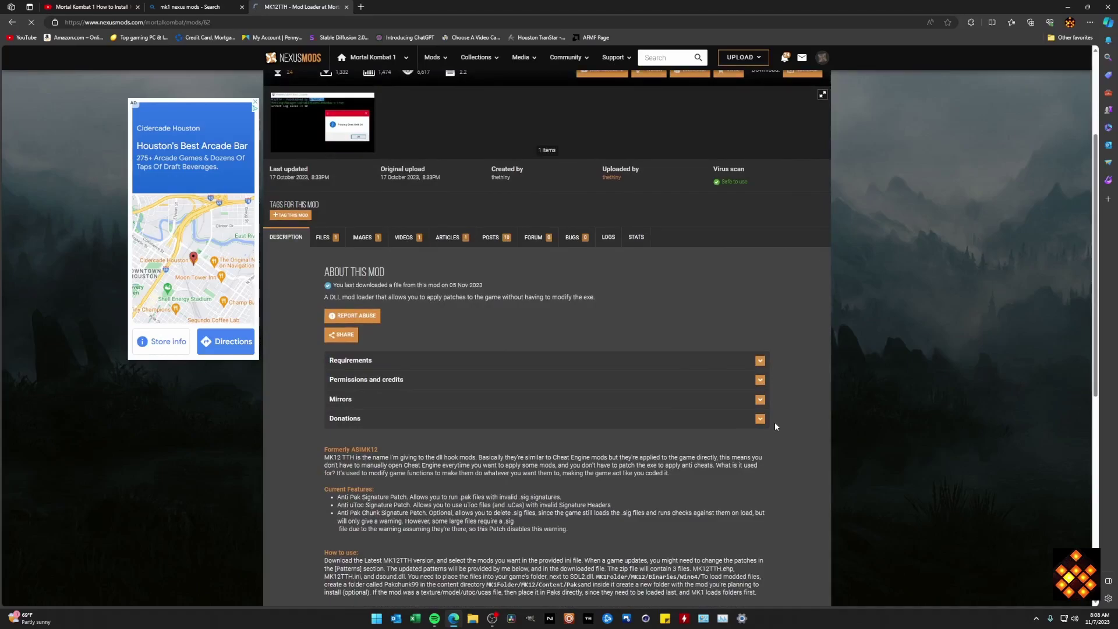
{"action": "scroll", "coordinate": [778, 466], "scroll_direction": "down", "scroll_amount": 1}
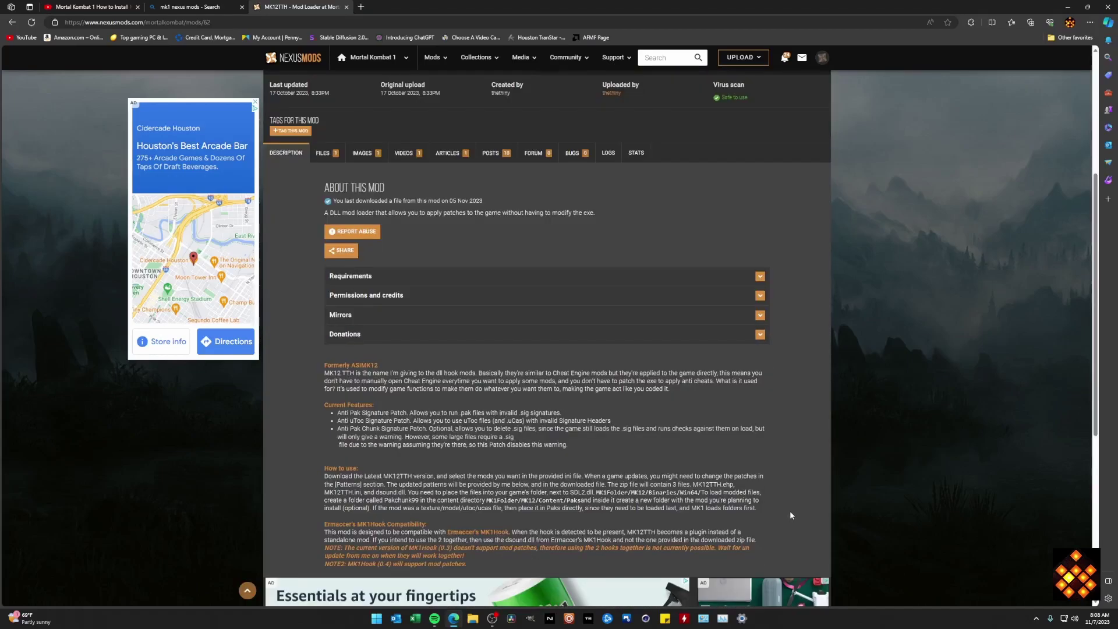
{"action": "scroll", "coordinate": [798, 518], "scroll_direction": "up", "scroll_amount": 1}
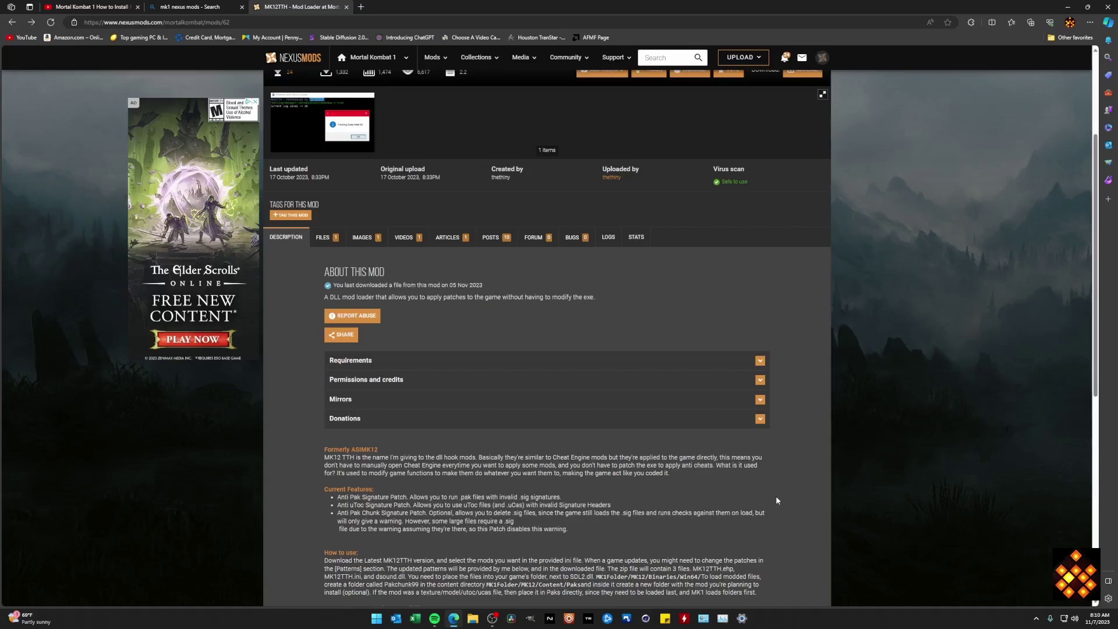
- Request the slow manual download of MK12TTH-62-2-2-1697571118.zip, then return to the mod page
{"action": "scroll", "coordinate": [720, 487], "scroll_direction": "up", "scroll_amount": 3}
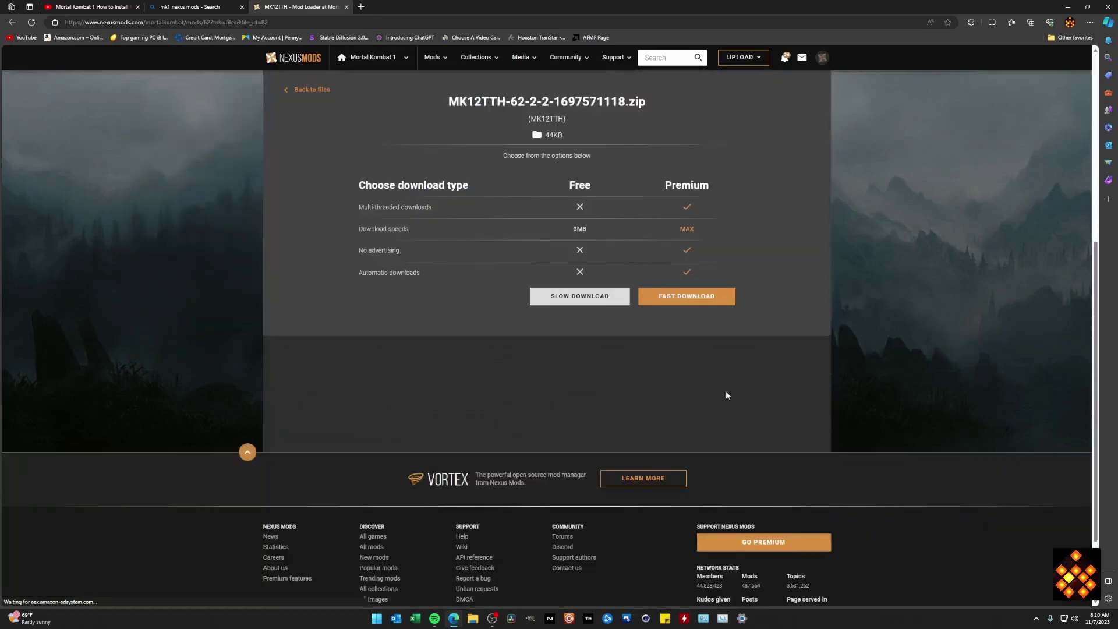
{"action": "left_click", "coordinate": [576, 297]}
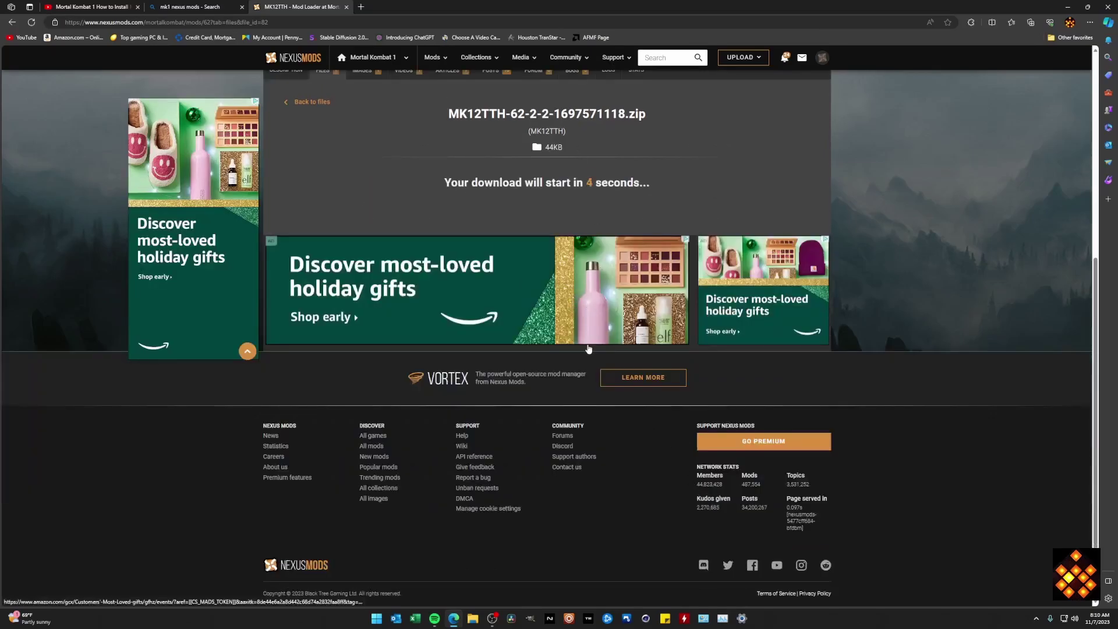
{"action": "left_click", "coordinate": [13, 25]}
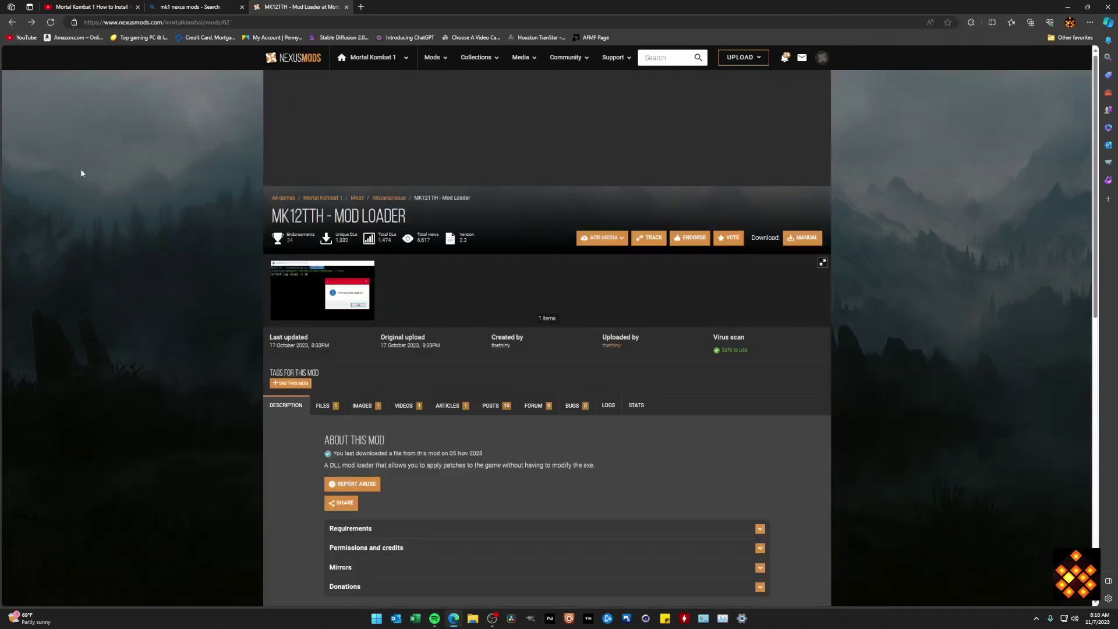
- Return to the Mortal Kombat 1 mods home and download the MK2 Scorpion and Sub-Zero mod
{"action": "key", "text": "alt+Left"}
{"action": "key", "text": "alt+Left"}
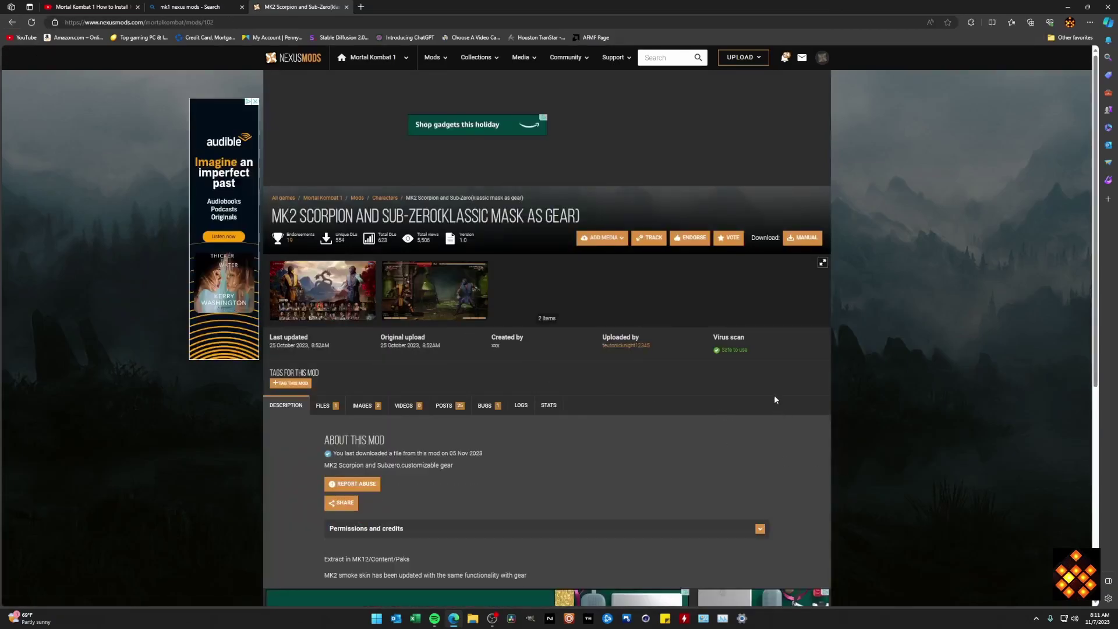
{"action": "scroll", "coordinate": [770, 380], "scroll_direction": "down", "scroll_amount": 3}
{"action": "scroll", "coordinate": [812, 288], "scroll_direction": "up", "scroll_amount": 3}
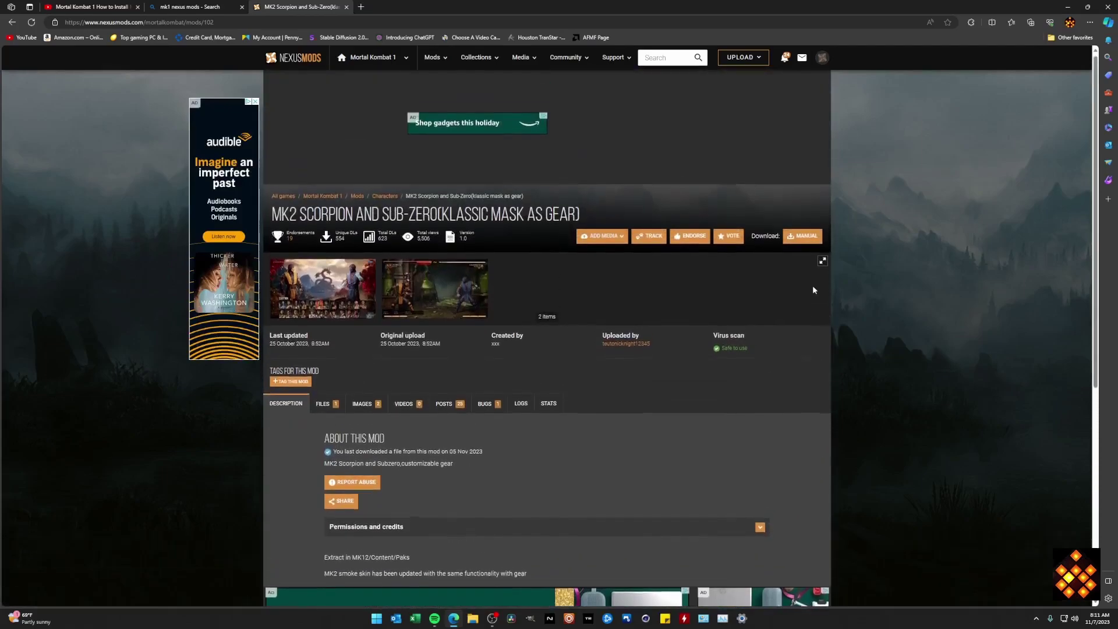
{"action": "left_click", "coordinate": [806, 239]}
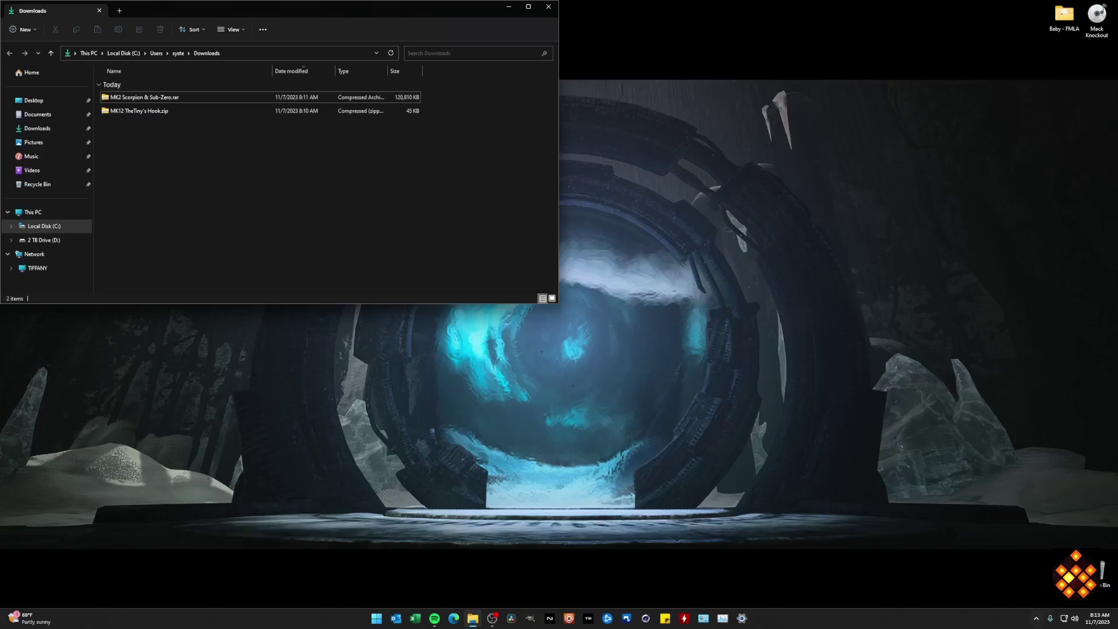
- From the Steam Library, open Mortal Kombat 1's install folder via Manage > Browse local files
{"action": "left_click", "coordinate": [1036, 618]}
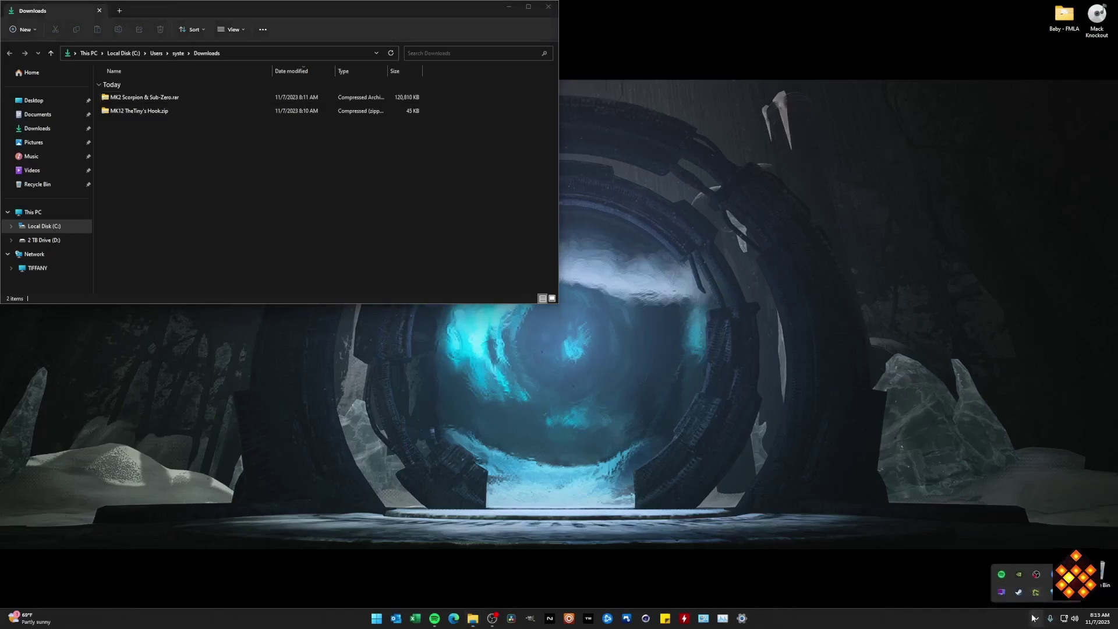
{"action": "left_click", "coordinate": [1018, 592]}
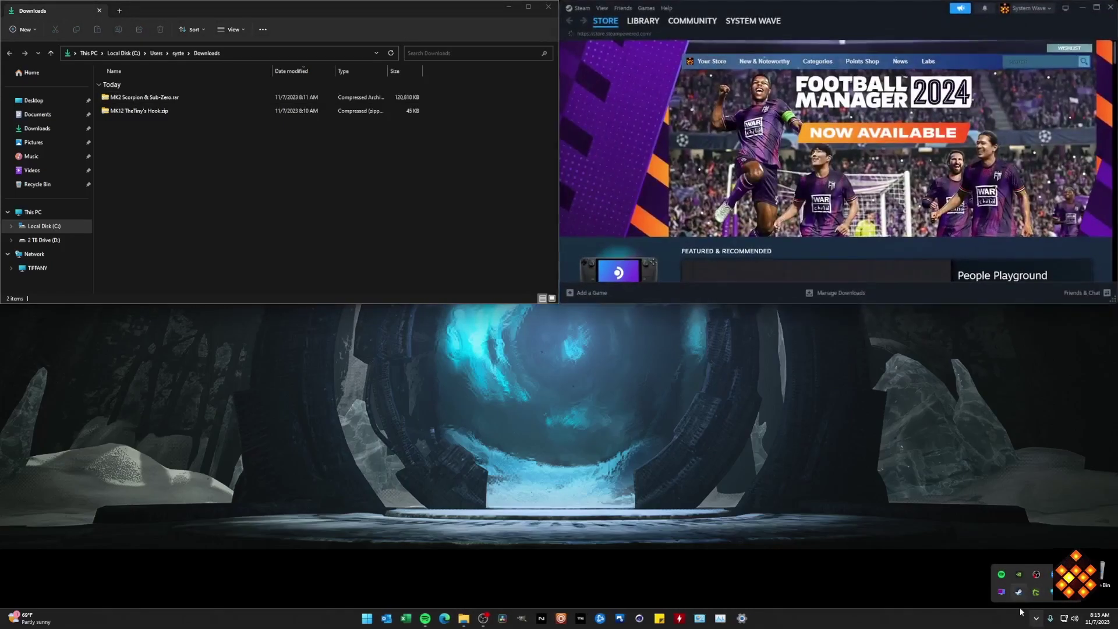
{"action": "left_click", "coordinate": [643, 21]}
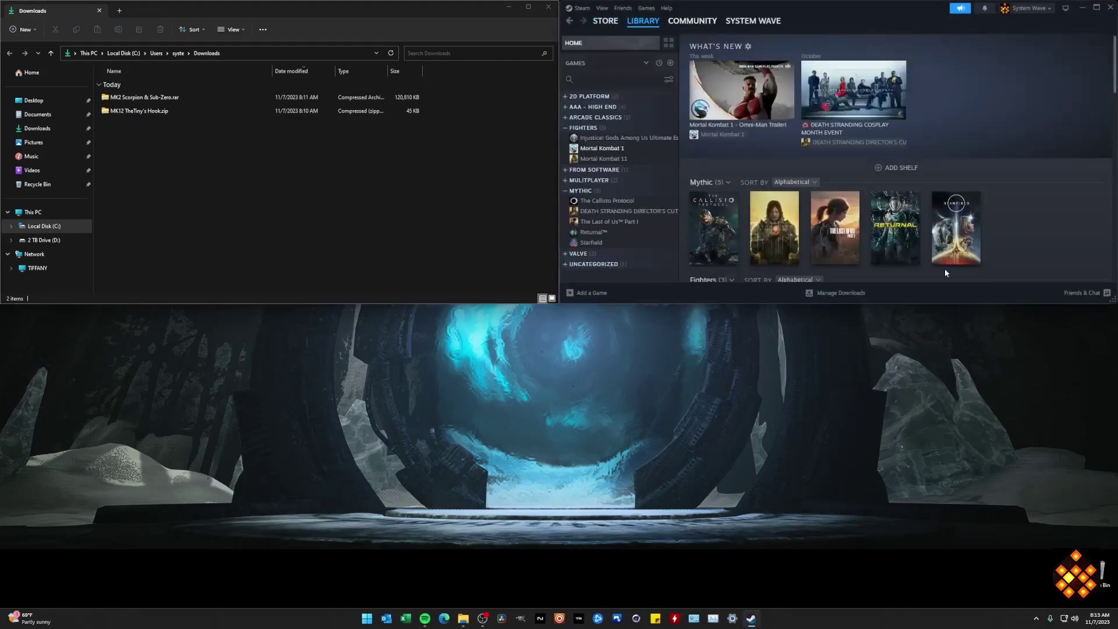
{"action": "scroll", "coordinate": [896, 189], "scroll_direction": "down", "scroll_amount": 3}
{"action": "right_click", "coordinate": [780, 190]}
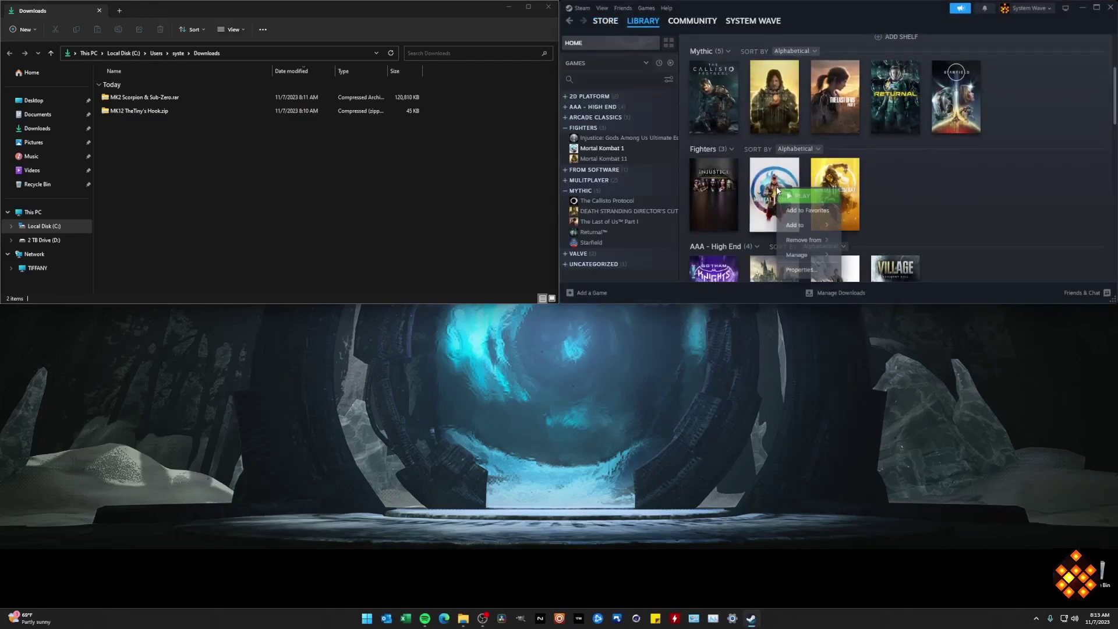
{"action": "mouse_move", "coordinate": [809, 262]}
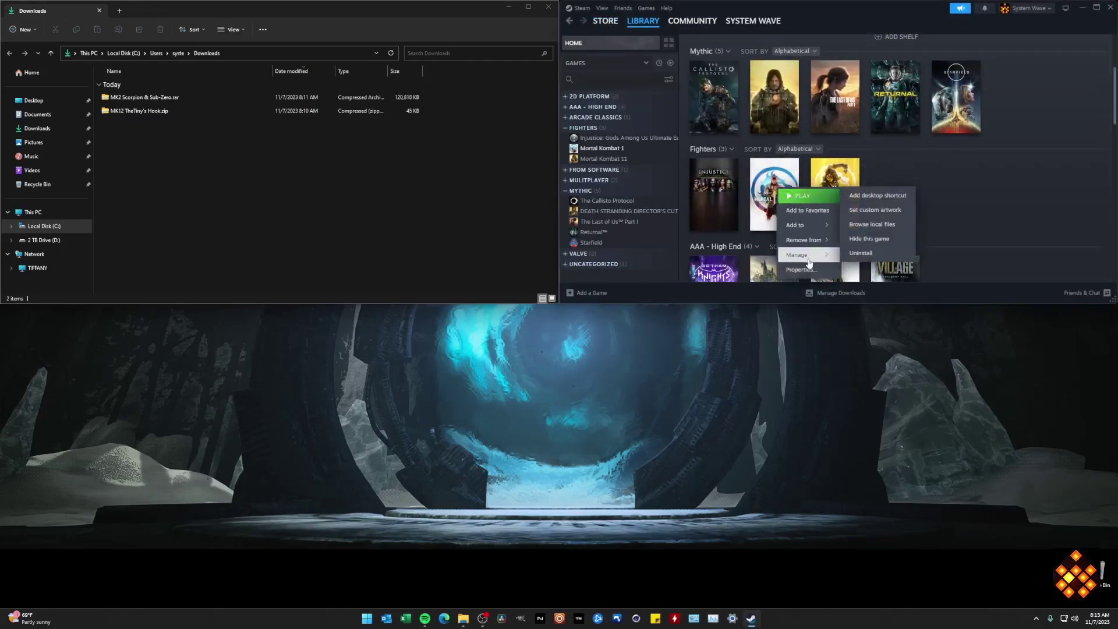
{"action": "left_click", "coordinate": [887, 226]}
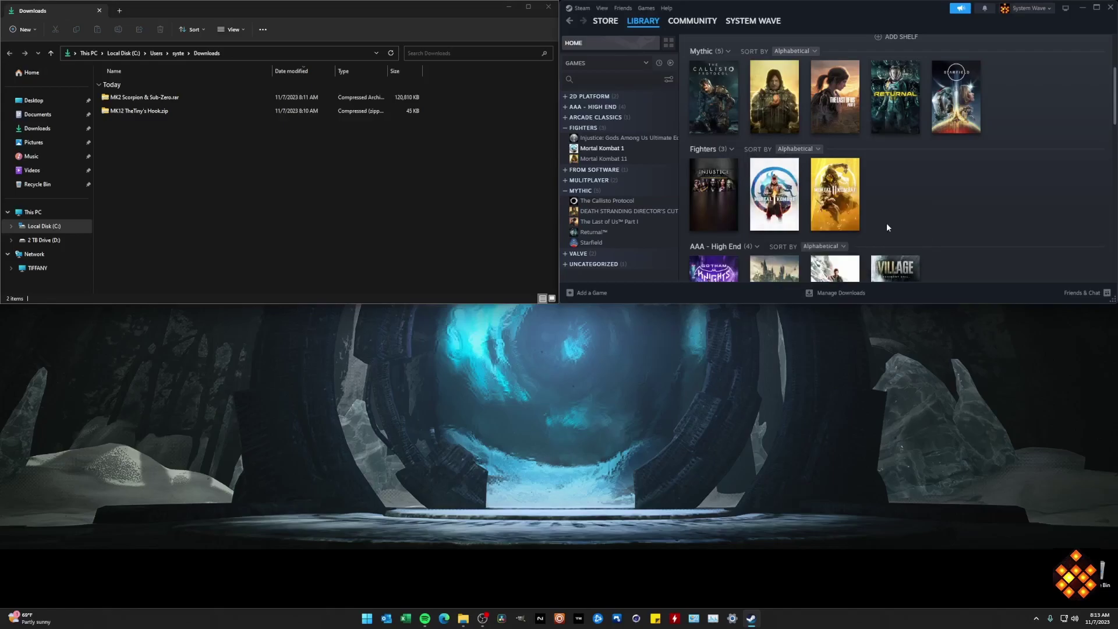
- Move the game window to the right half and navigate MK12\Binaries\Win64 into the MK12TTH folder
{"action": "left_click_drag", "start_coordinate": [291, 9], "coordinate": [1036, 156]}
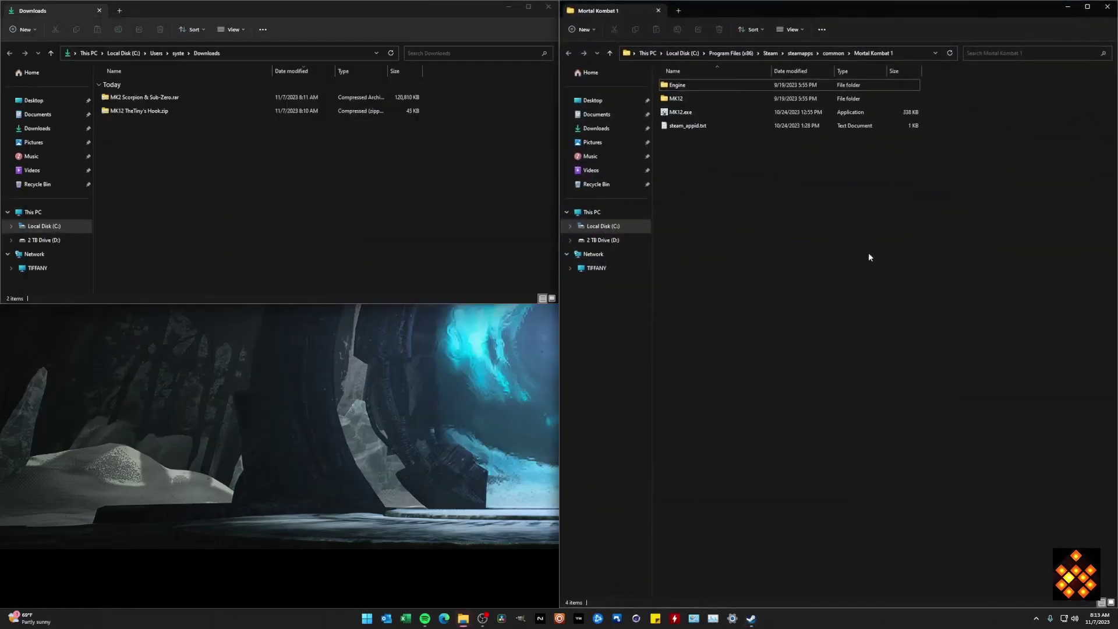
{"action": "double_click", "coordinate": [677, 99]}
{"action": "double_click", "coordinate": [686, 100]}
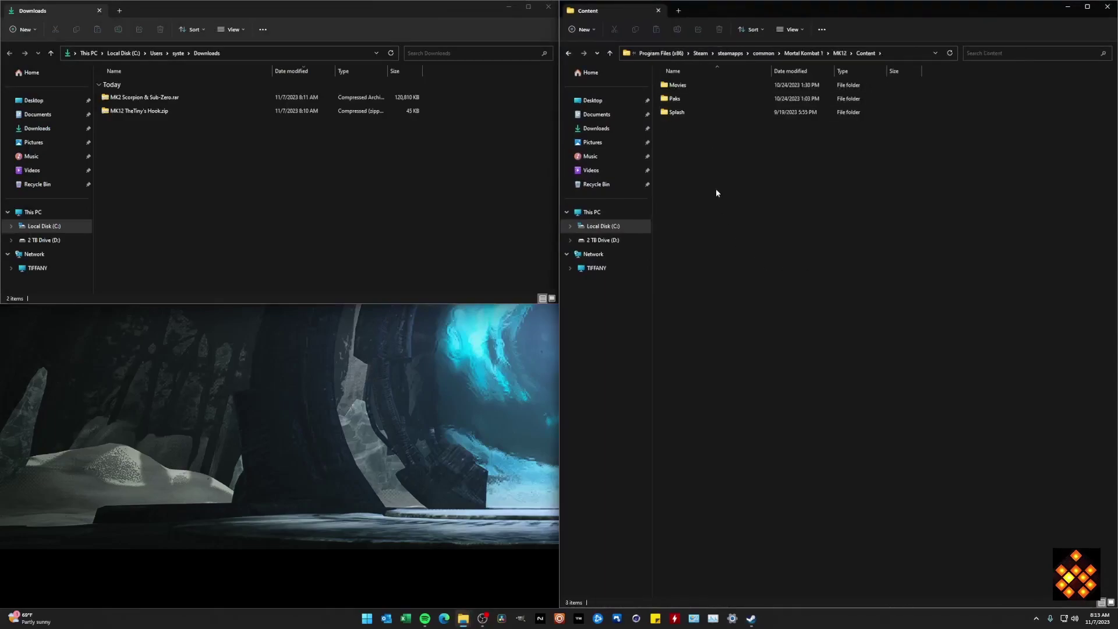
{"action": "left_click", "coordinate": [609, 54]}
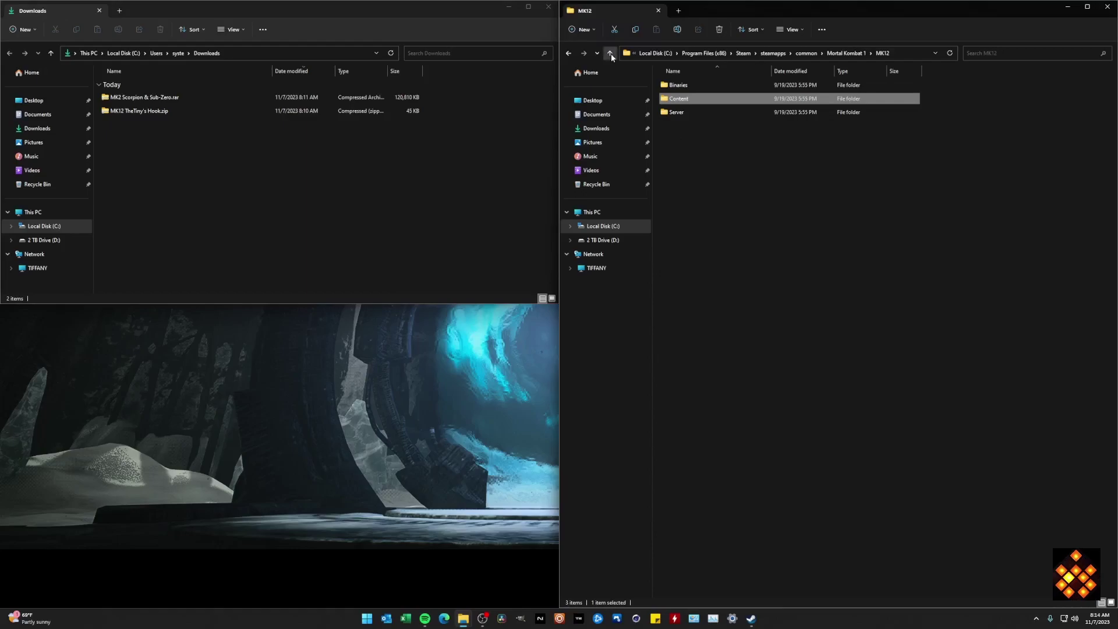
{"action": "double_click", "coordinate": [685, 84]}
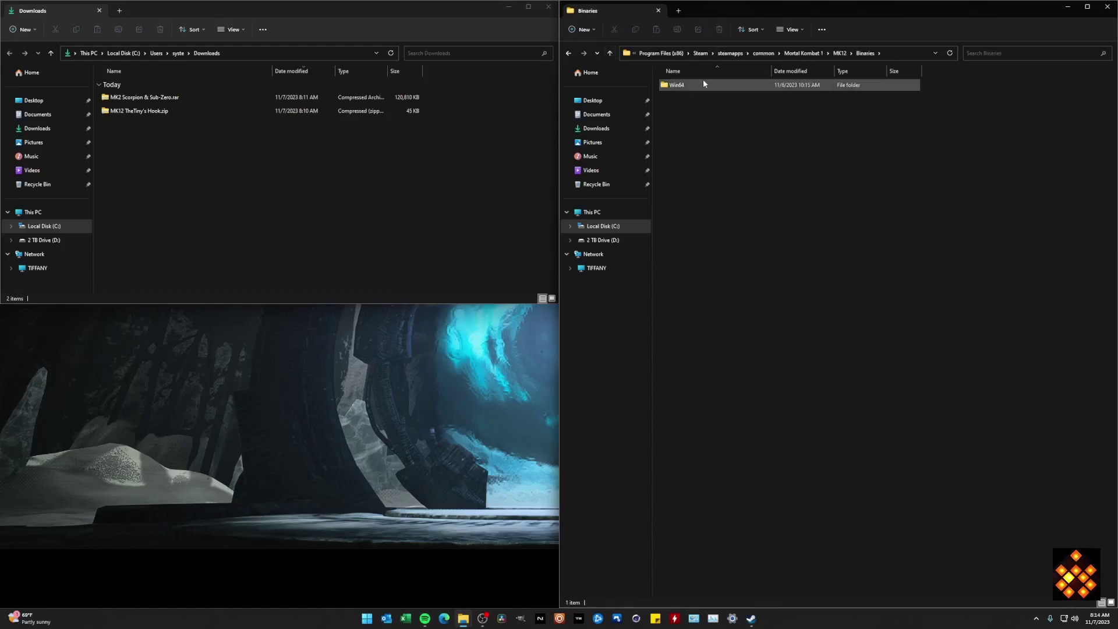
{"action": "double_click", "coordinate": [701, 84]}
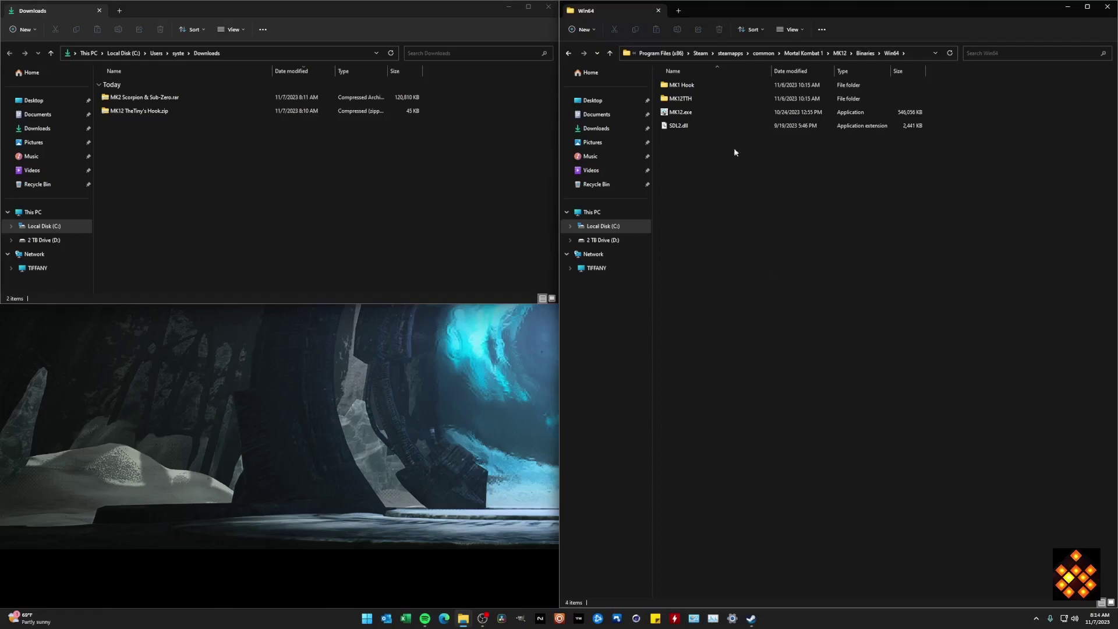
{"action": "left_click", "coordinate": [692, 89]}
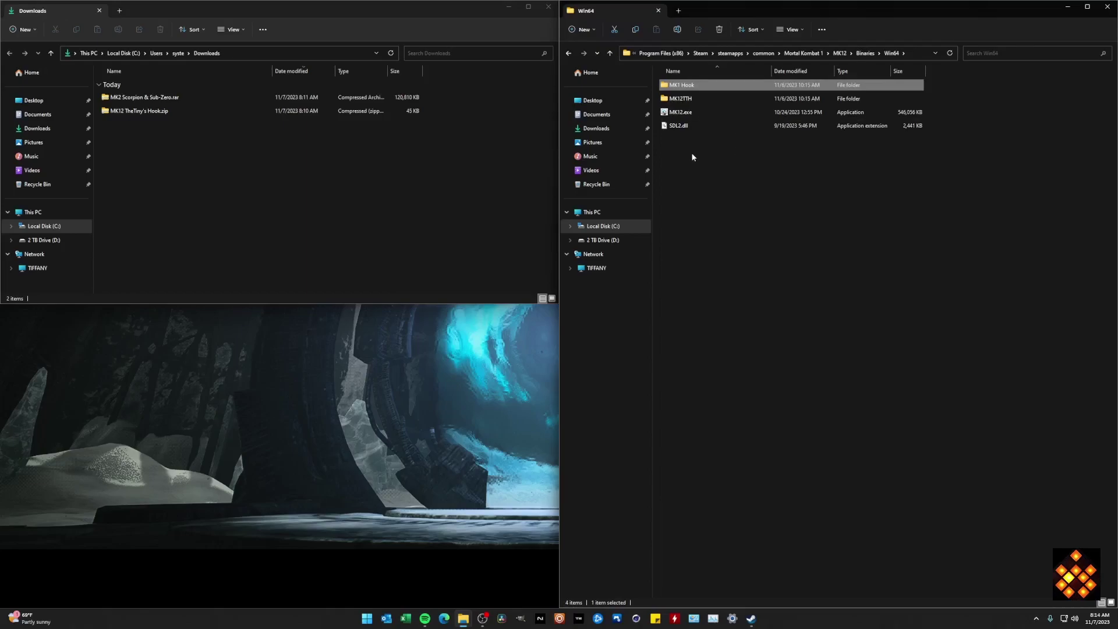
{"action": "double_click", "coordinate": [685, 99]}
- Open MK12 TheTiny's Hook.zip and copy dsound.dll, MK12TTH.ehp and MK12TTH.ini into MK12TTH
{"action": "left_click", "coordinate": [116, 110]}
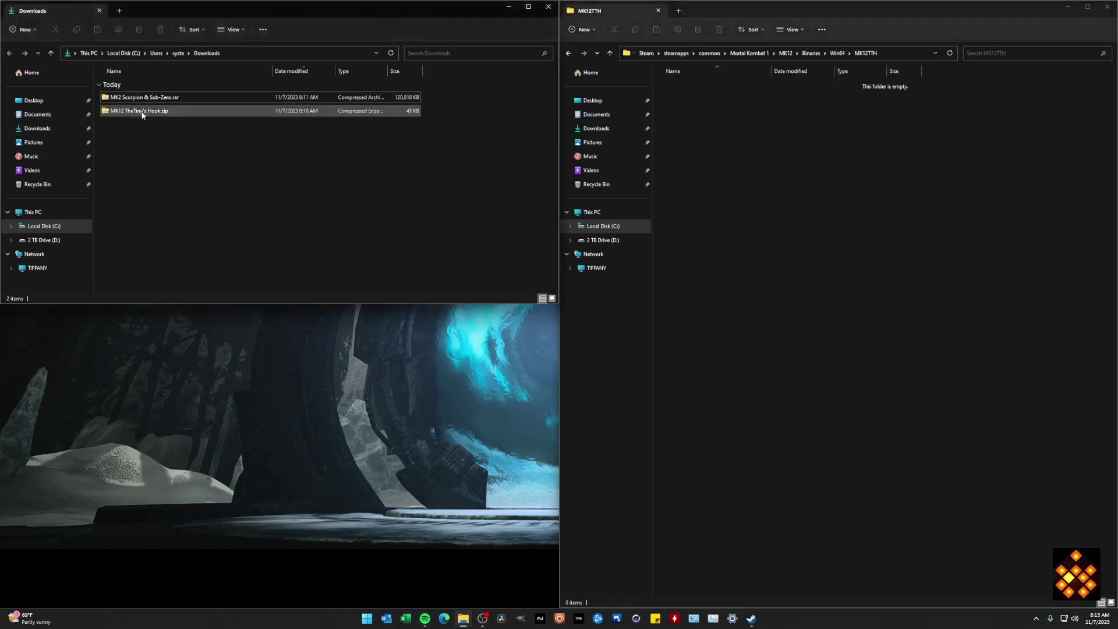
{"action": "double_click", "coordinate": [117, 111]}
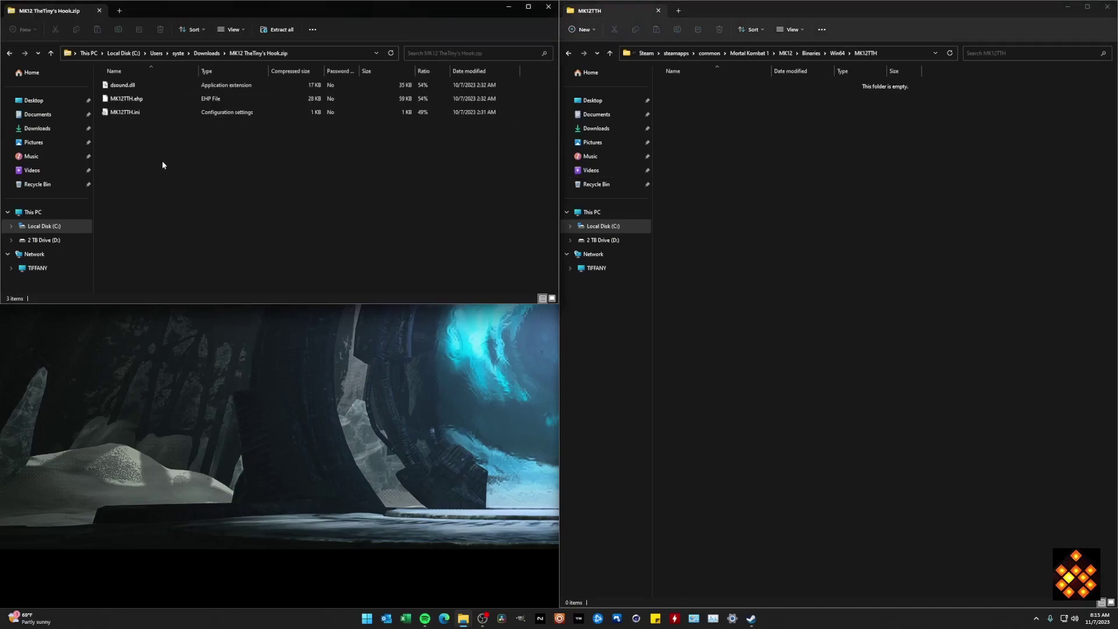
{"action": "left_click_drag", "start_coordinate": [156, 154], "coordinate": [749, 163]}
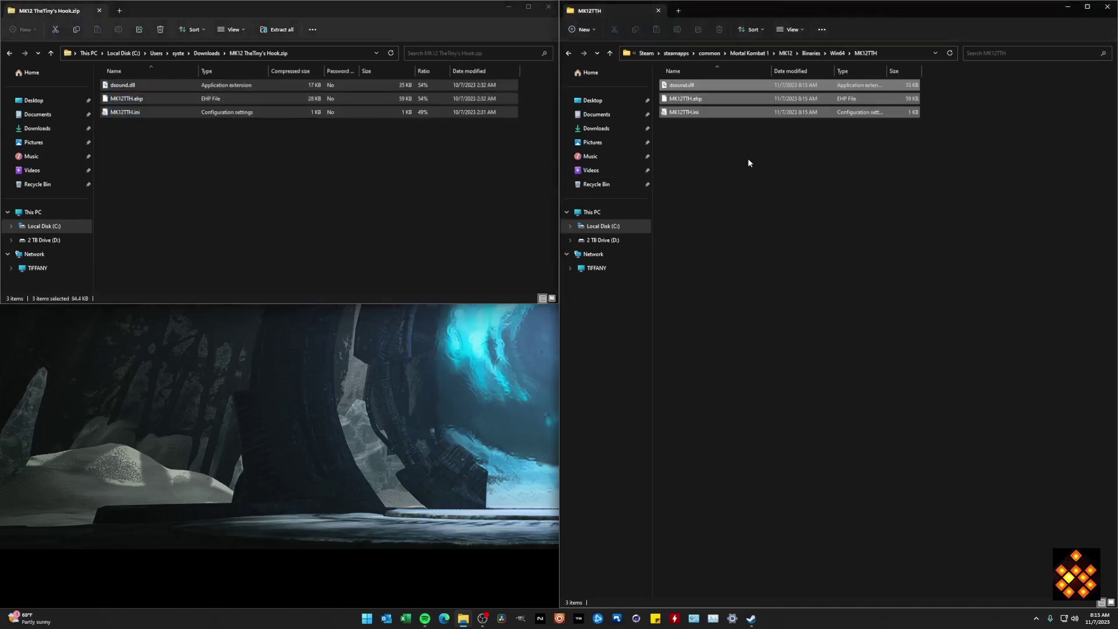
{"action": "left_click", "coordinate": [892, 168]}
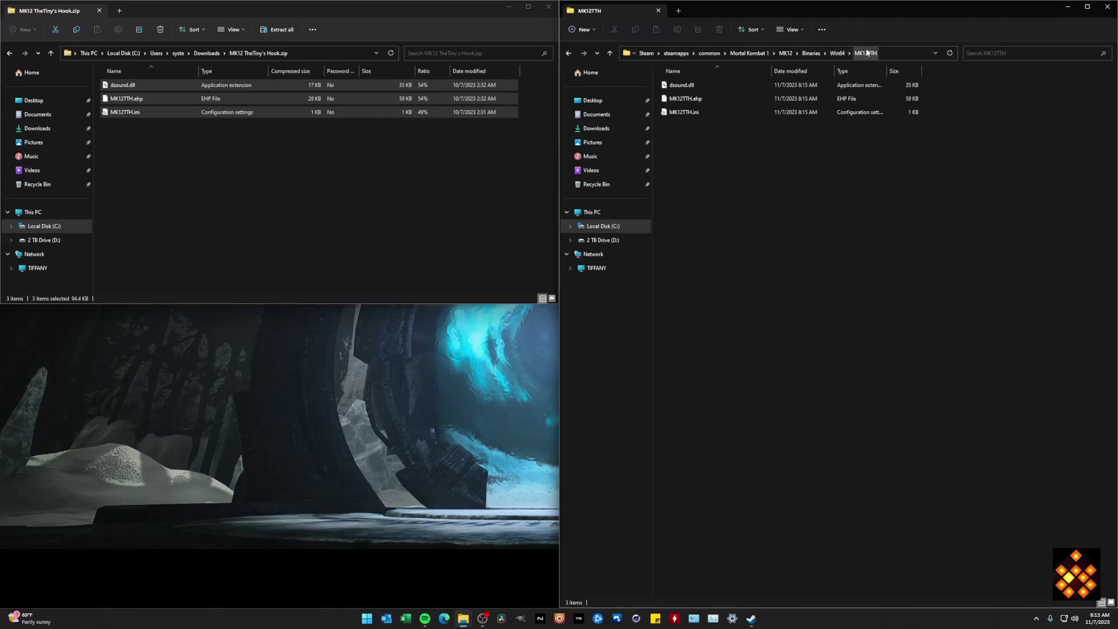
- Copy the same three hook files into the Win64 folder as well
{"action": "left_click", "coordinate": [837, 53]}
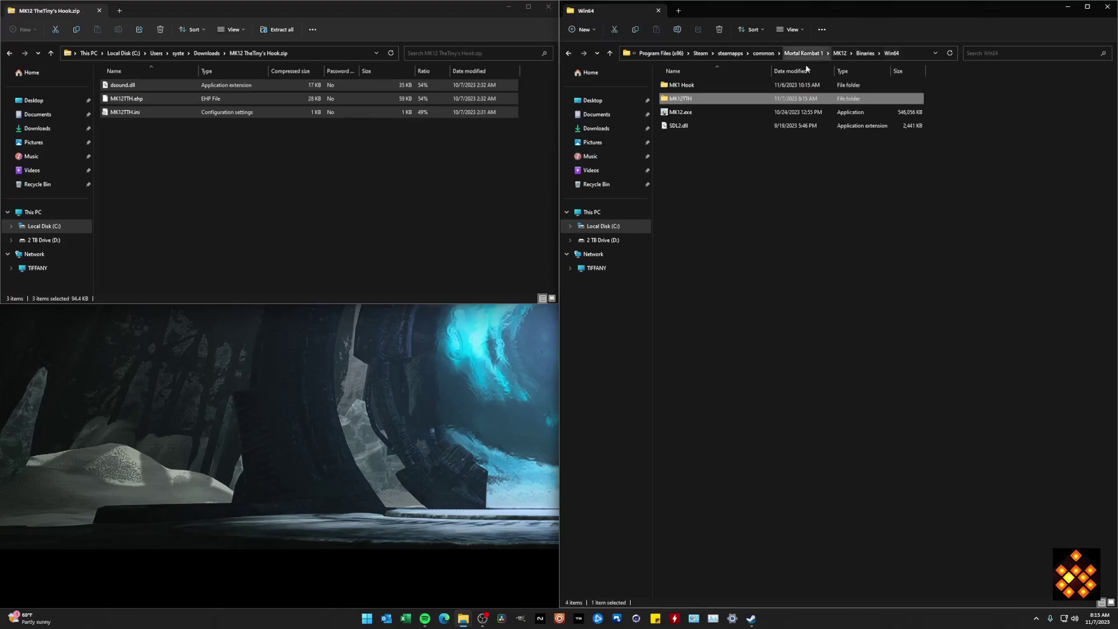
{"action": "left_click_drag", "start_coordinate": [162, 138], "coordinate": [751, 249]}
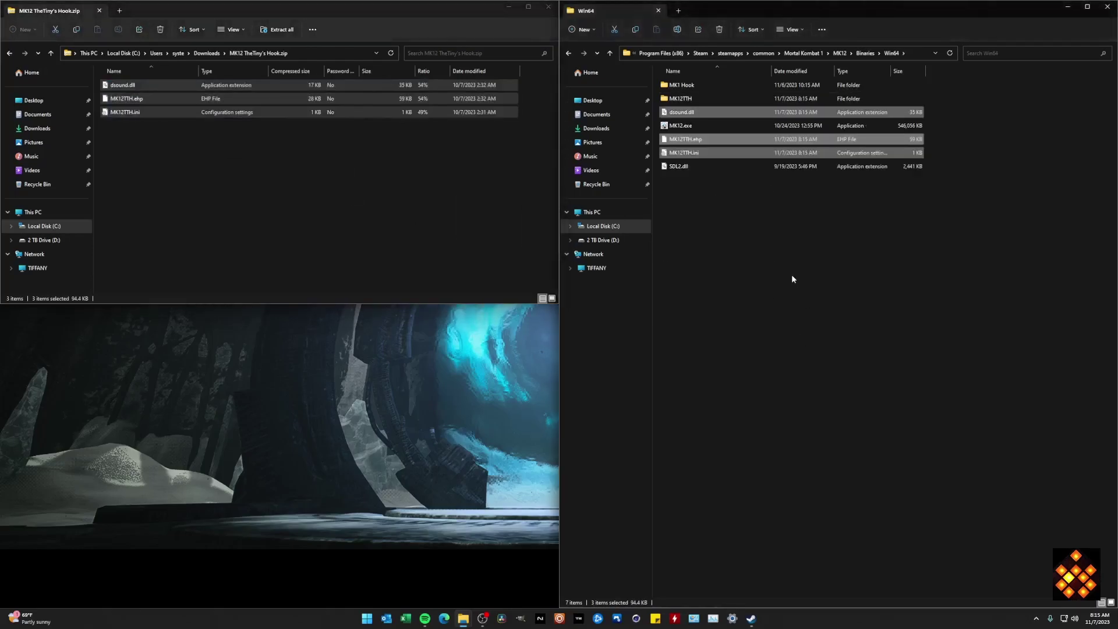
{"action": "left_click", "coordinate": [767, 259]}
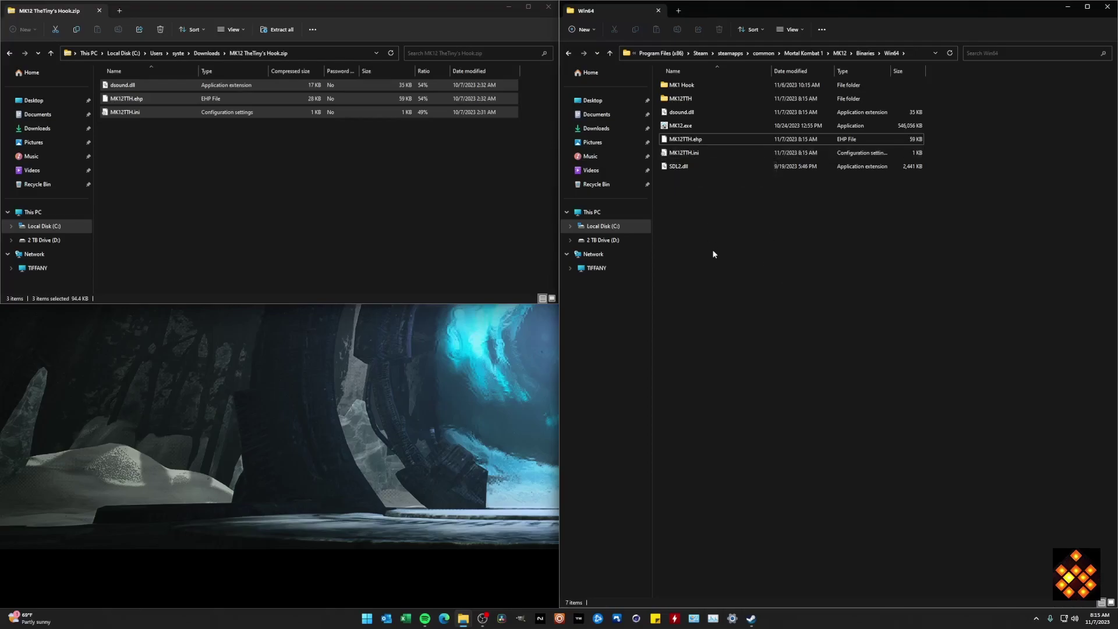
- Change bEnableConsoleWindow from false to true in Win64's MK12TTH.ini and save it
{"action": "left_click", "coordinate": [690, 156]}
{"action": "double_click", "coordinate": [689, 156]}
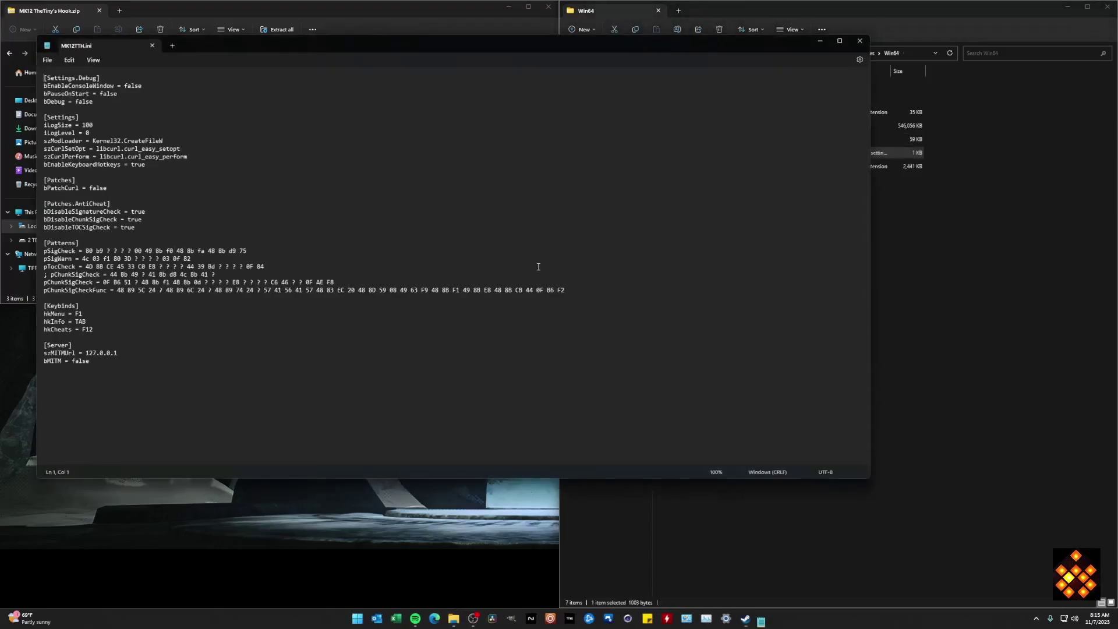
{"action": "left_click", "coordinate": [138, 86]}
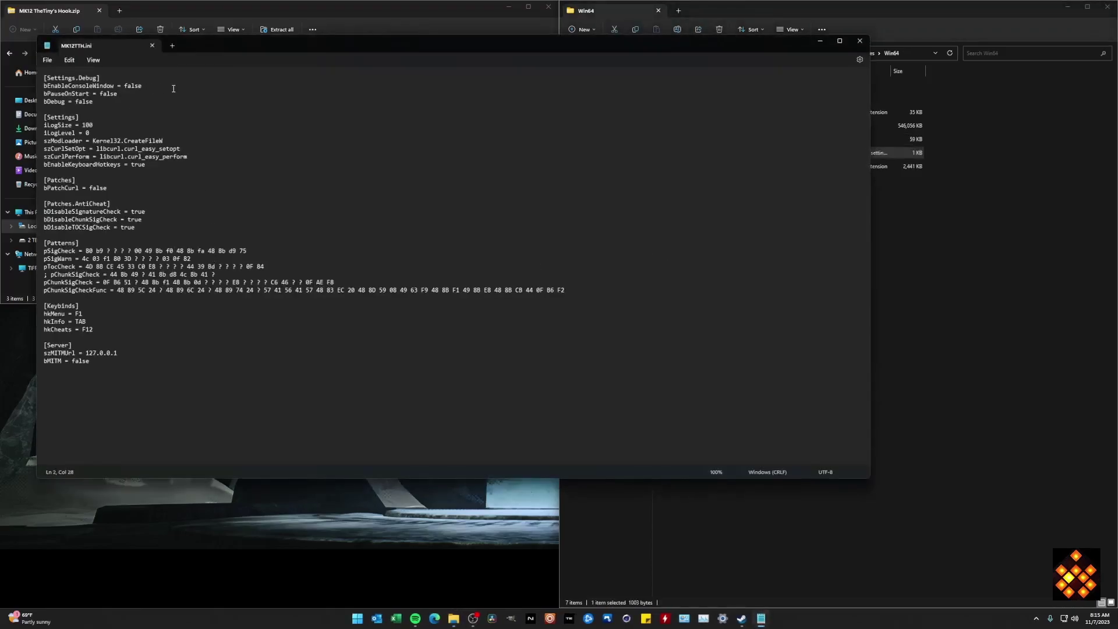
{"action": "key", "text": "shift+End"}
{"action": "type", "text": "true"}
{"action": "key", "text": "Return"}
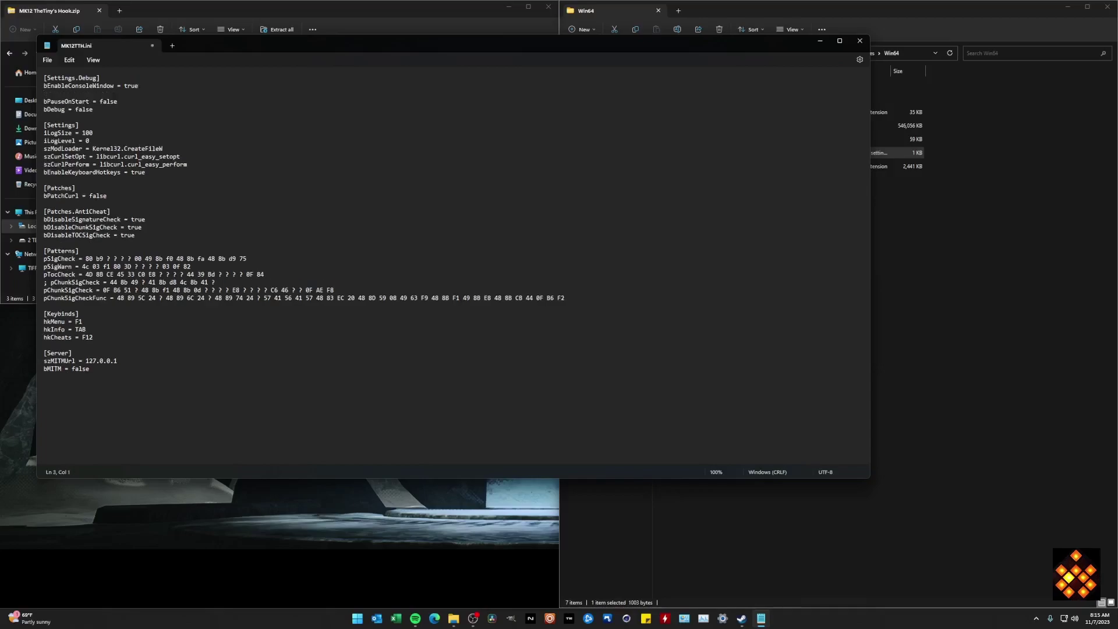
{"action": "key", "text": "BackSpace"}
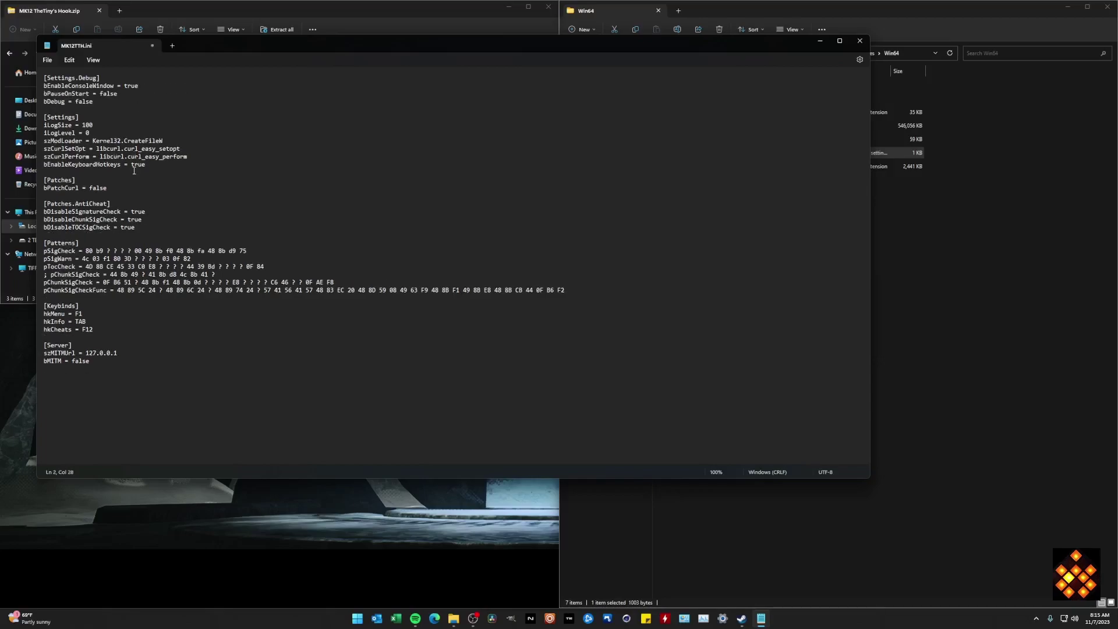
{"action": "key", "text": "ctrl+s"}
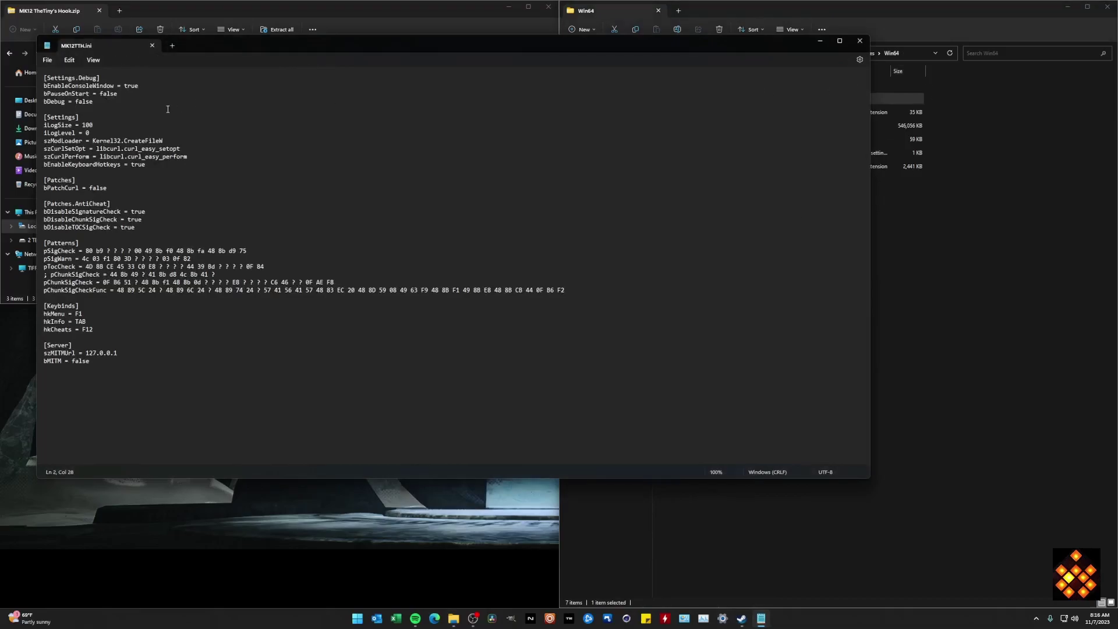
{"action": "key", "text": "alt+F4"}
{"action": "left_click", "coordinate": [737, 264]}
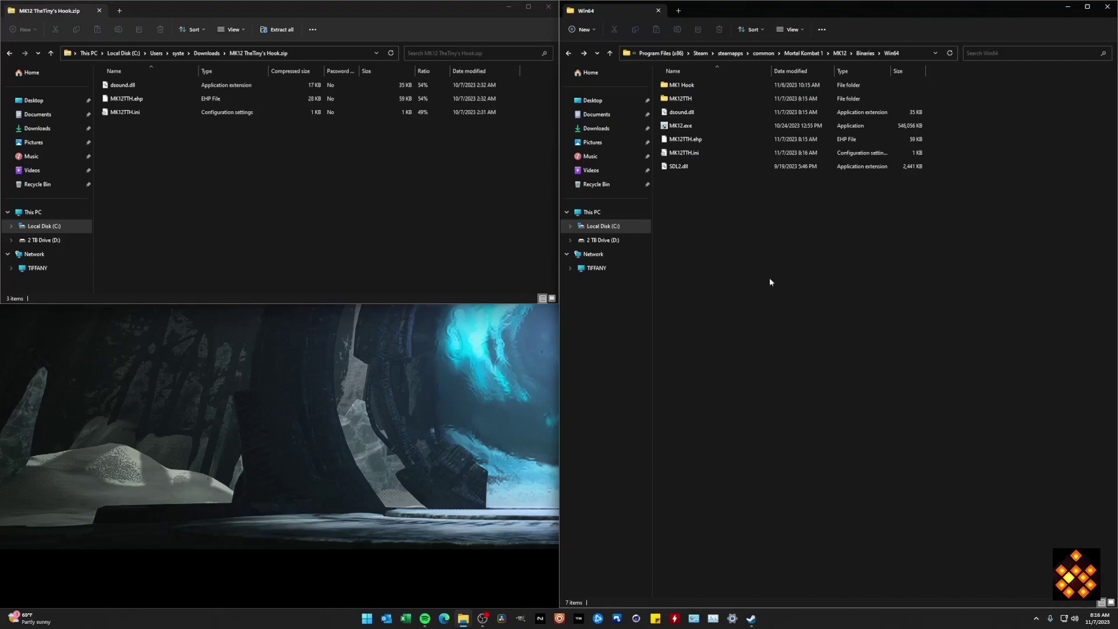
- Show MK12\Content\Paks in the game window and return the left window to Downloads
{"action": "left_click", "coordinate": [178, 230]}
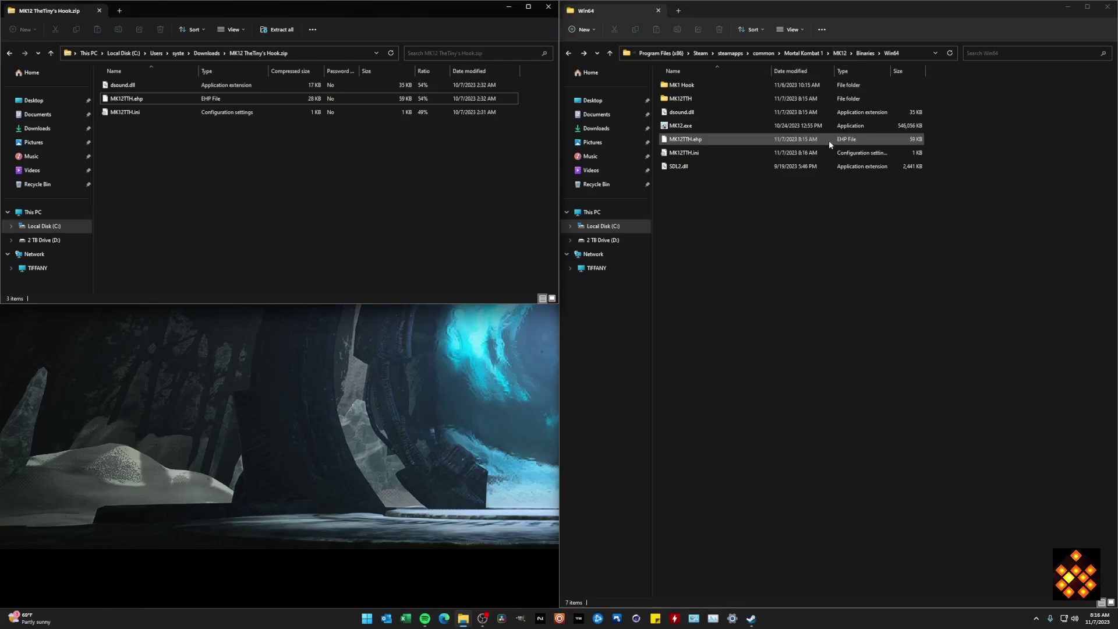
{"action": "left_click", "coordinate": [840, 53]}
{"action": "left_click", "coordinate": [676, 101]}
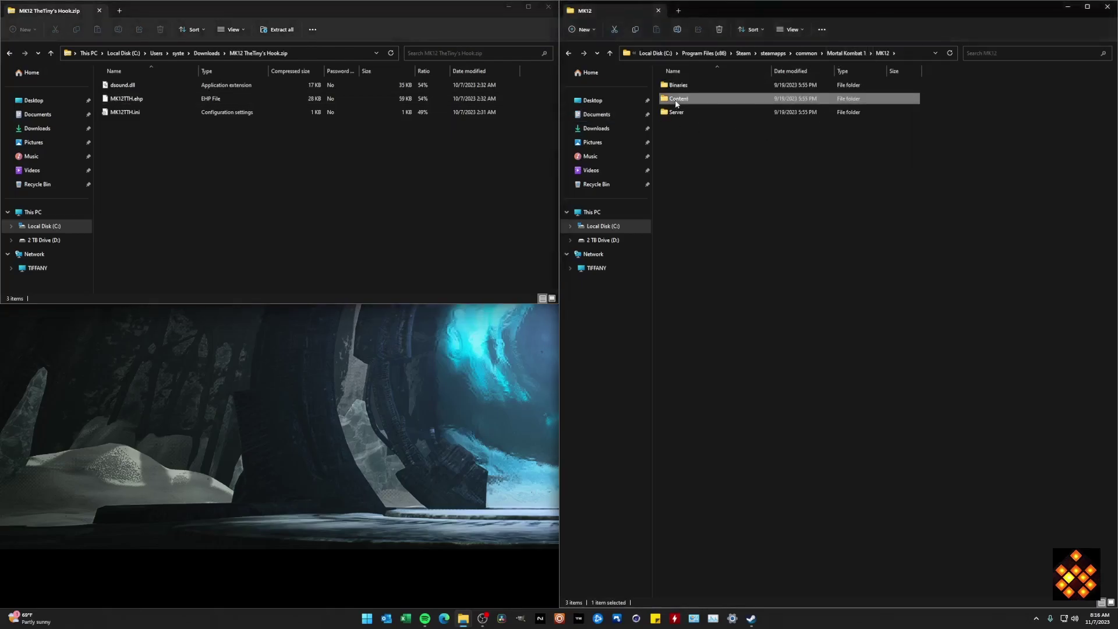
{"action": "double_click", "coordinate": [677, 99]}
{"action": "double_click", "coordinate": [677, 99]}
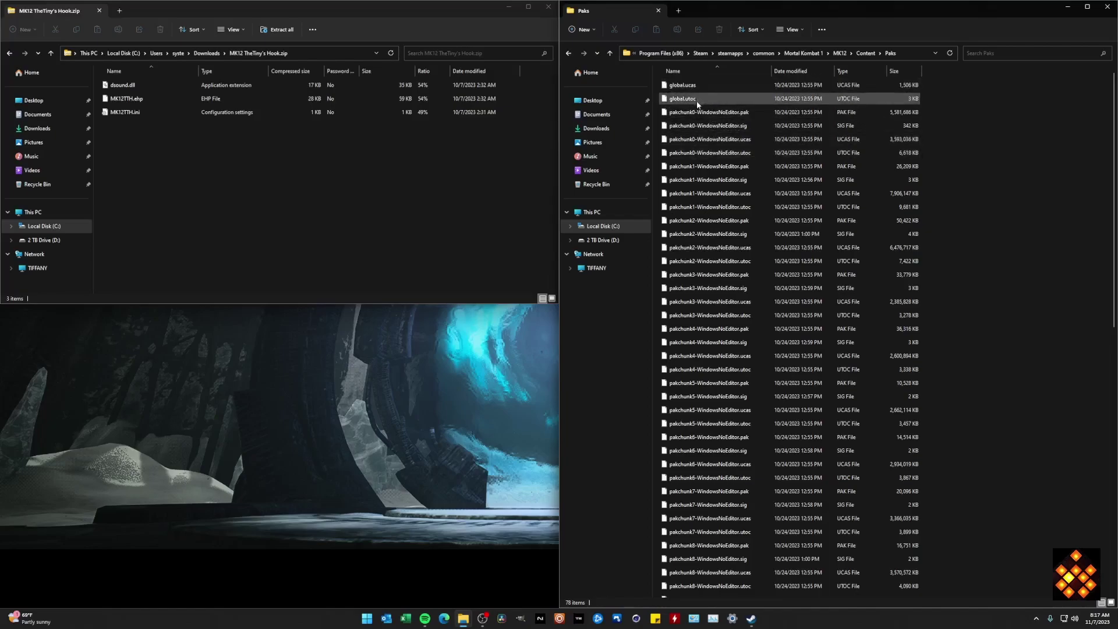
{"action": "left_click", "coordinate": [207, 53]}
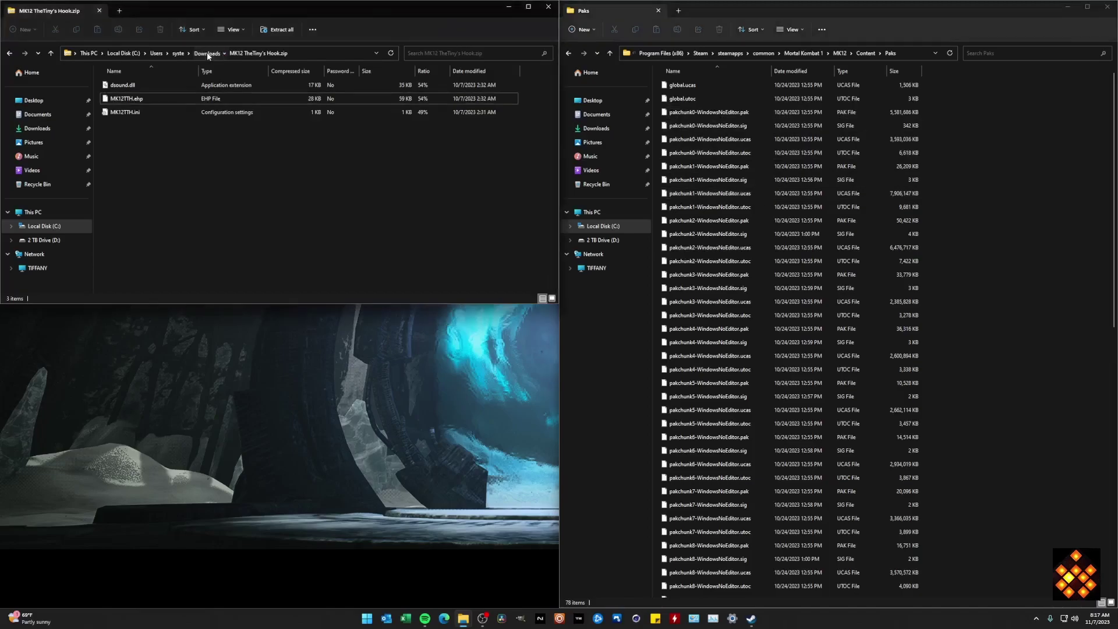
- Open MK2 Scorpion & Sub-Zero.rar and drag all six skin files into the Paks folder
{"action": "double_click", "coordinate": [162, 98]}
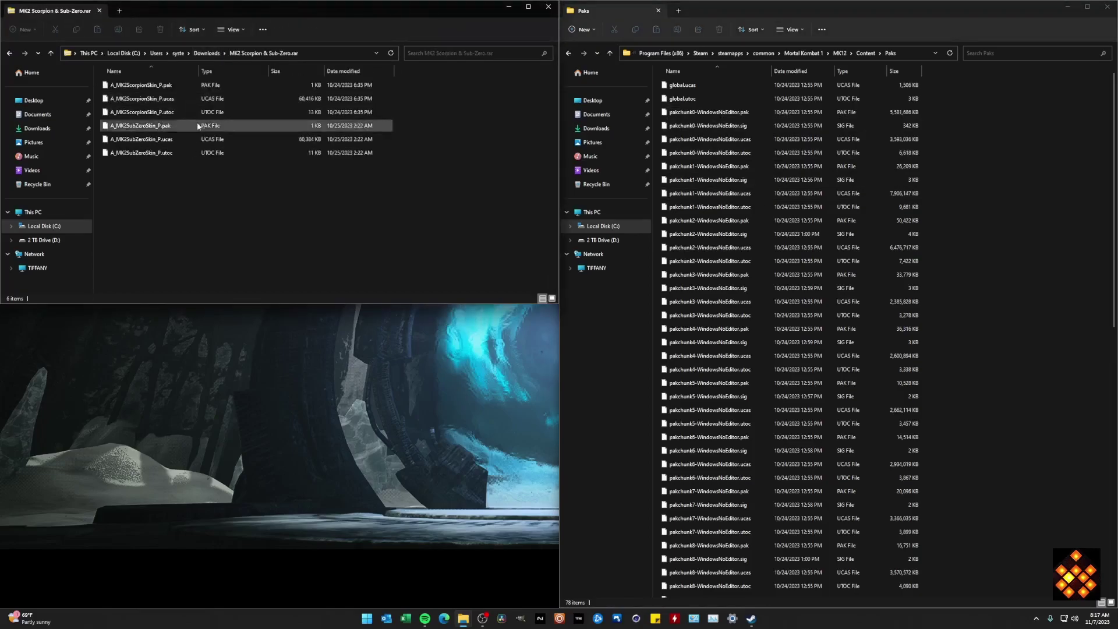
{"action": "double_click", "coordinate": [198, 71]}
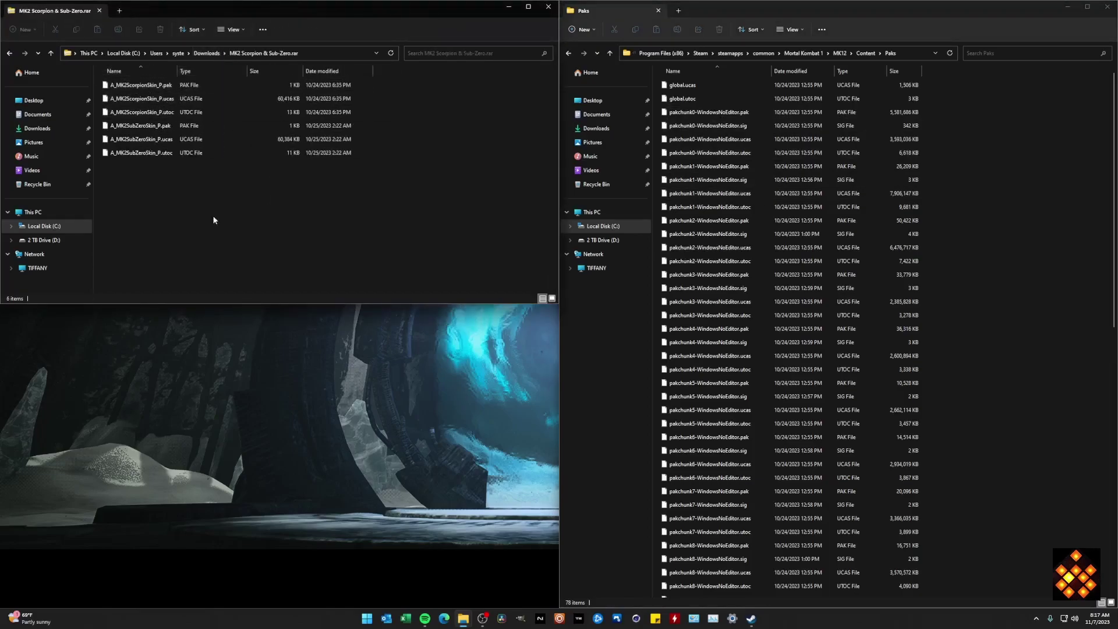
{"action": "left_click_drag", "start_coordinate": [160, 177], "coordinate": [1033, 214]}
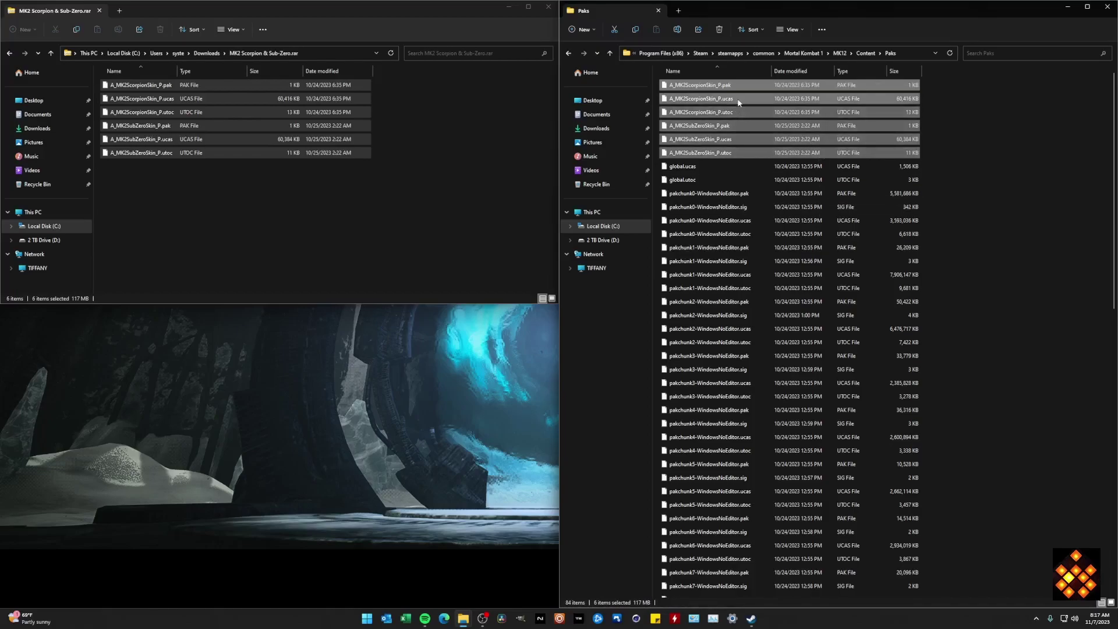
- Rename the three A_MK2ScorpionSkin_P files to MK2ScorpionSkin_P by removing the A_ prefix
{"action": "left_click", "coordinate": [703, 87]}
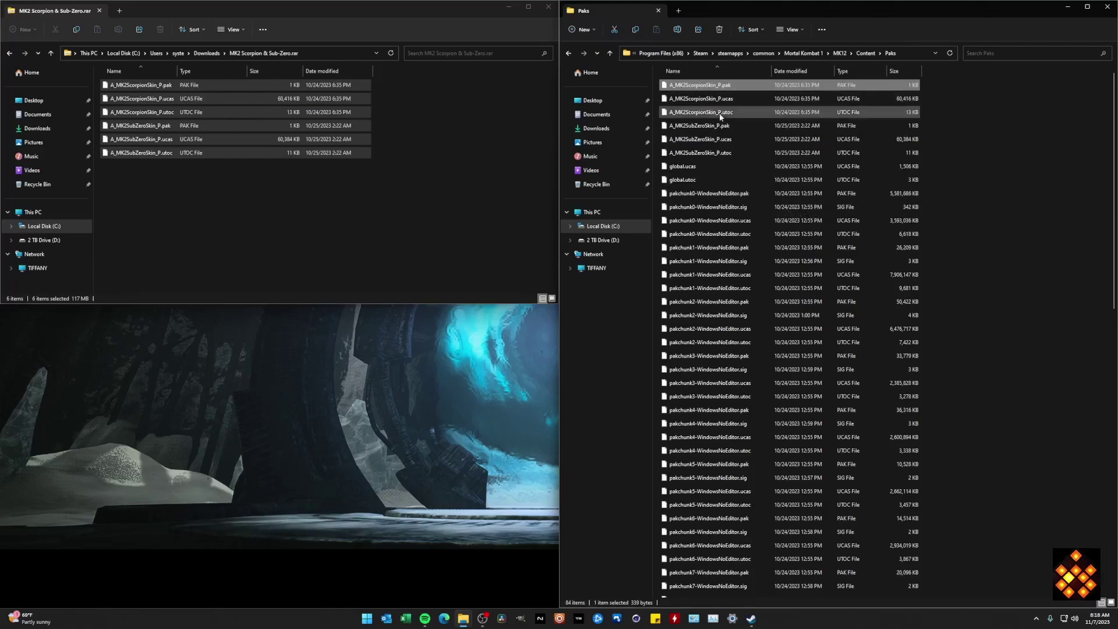
{"action": "left_click", "coordinate": [719, 113], "text": "shift"}
{"action": "key", "text": "F2"}
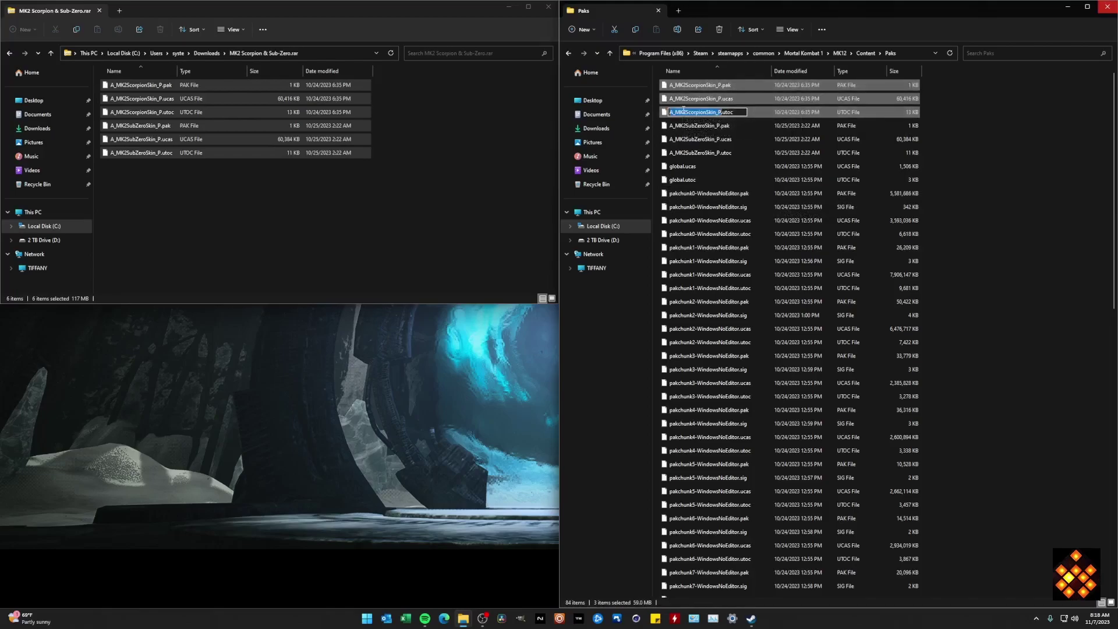
{"action": "key", "text": "Home"}
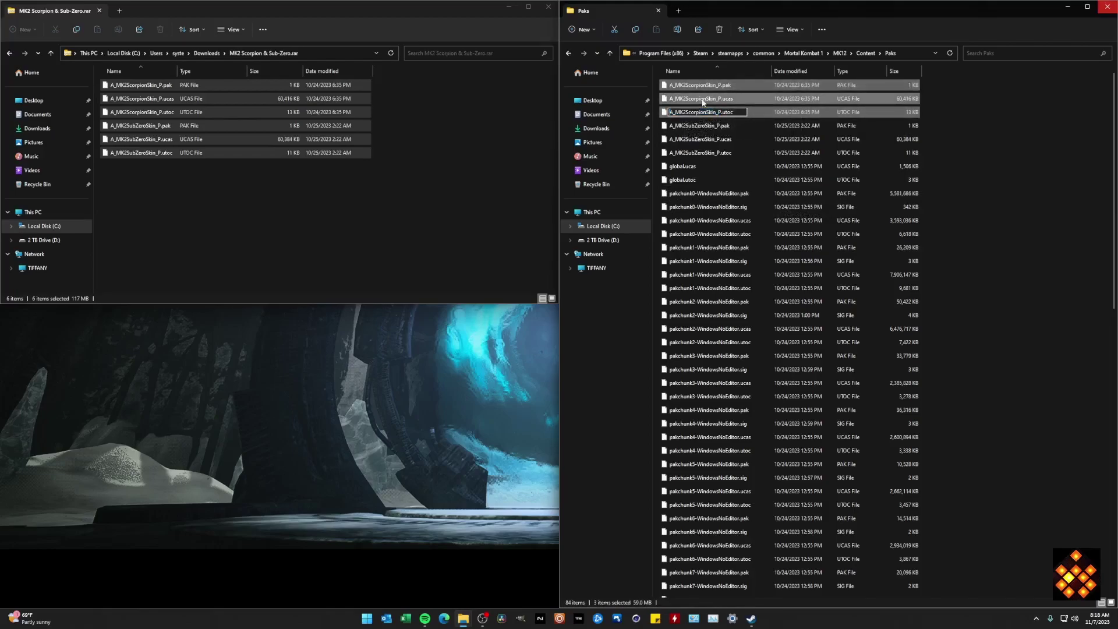
{"action": "key", "text": "Delete"}
{"action": "key", "text": "Delete"}
{"action": "key", "text": "Return"}
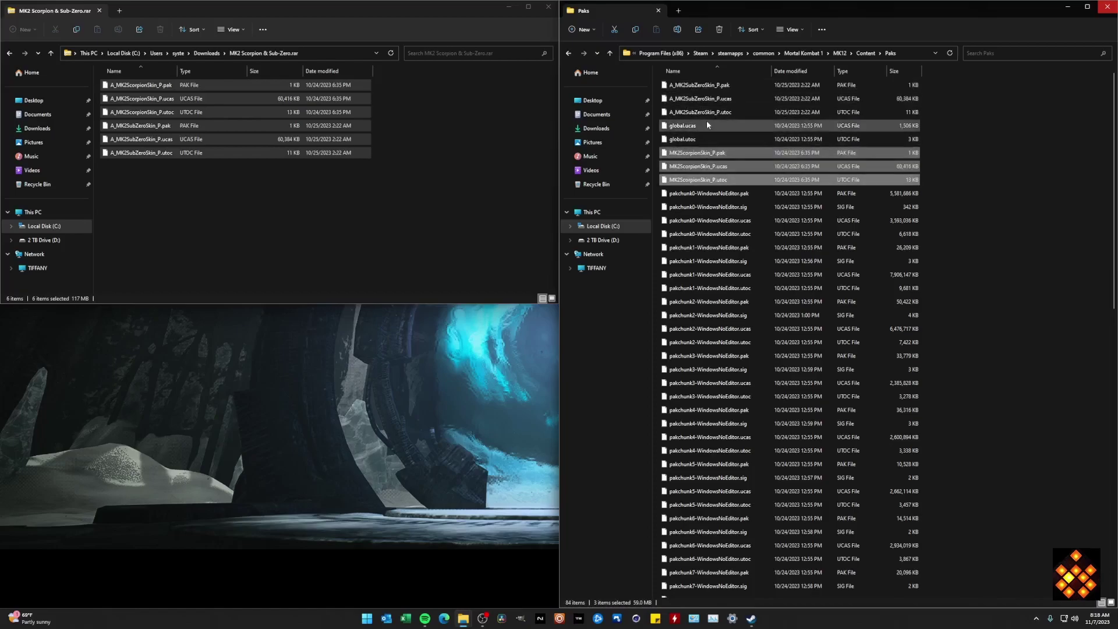
- Rename the three A_MK2SubZeroSkin_P files to MK2SubZeroSkin_P by removing the A_ prefix
{"action": "left_click", "coordinate": [706, 86]}
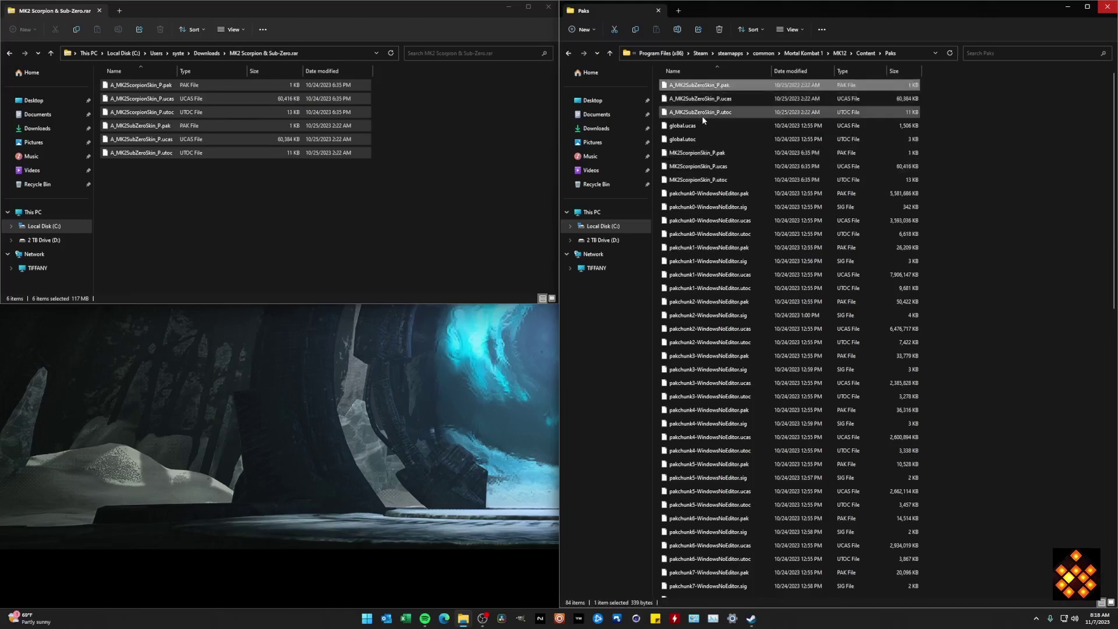
{"action": "left_click", "coordinate": [703, 114], "text": "shift"}
{"action": "key", "text": "F2"}
{"action": "key", "text": "Home"}
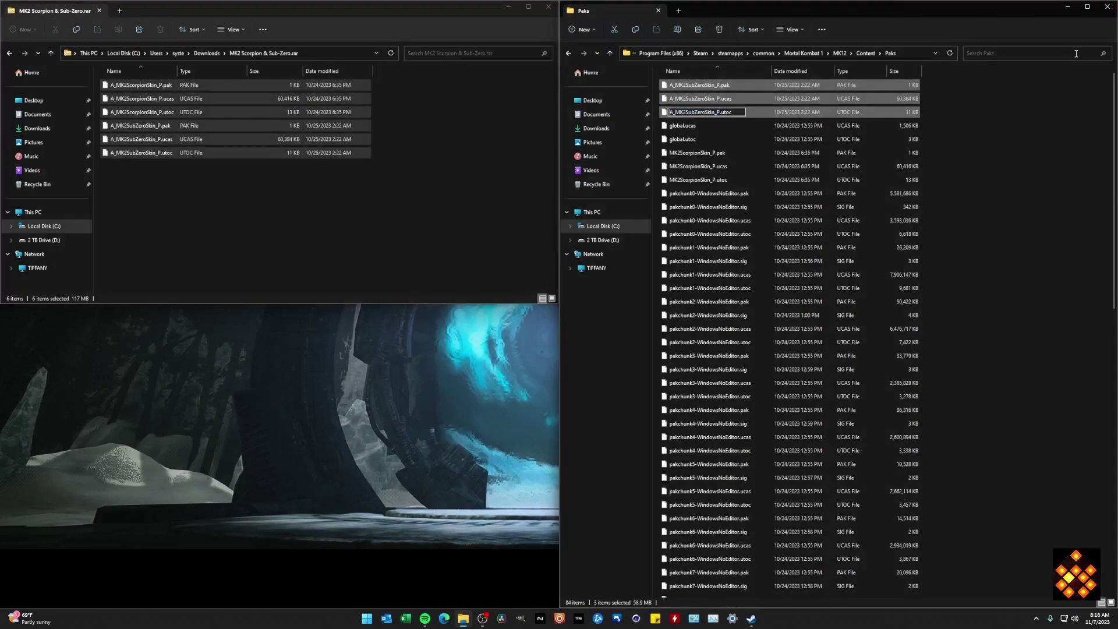
{"action": "key", "text": "Delete"}
{"action": "key", "text": "Delete"}
{"action": "key", "text": "Return"}
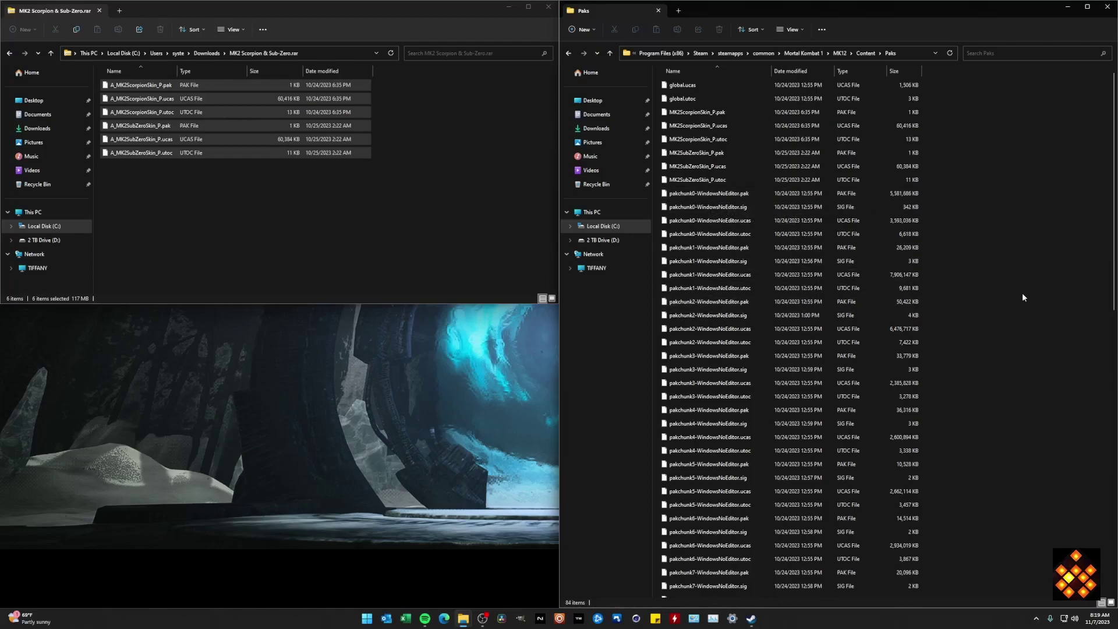
- Close the Explorer windows and launch Mortal Kombat 1 from the Steam Library
{"action": "left_click", "coordinate": [242, 200]}
{"action": "left_click", "coordinate": [516, 4]}
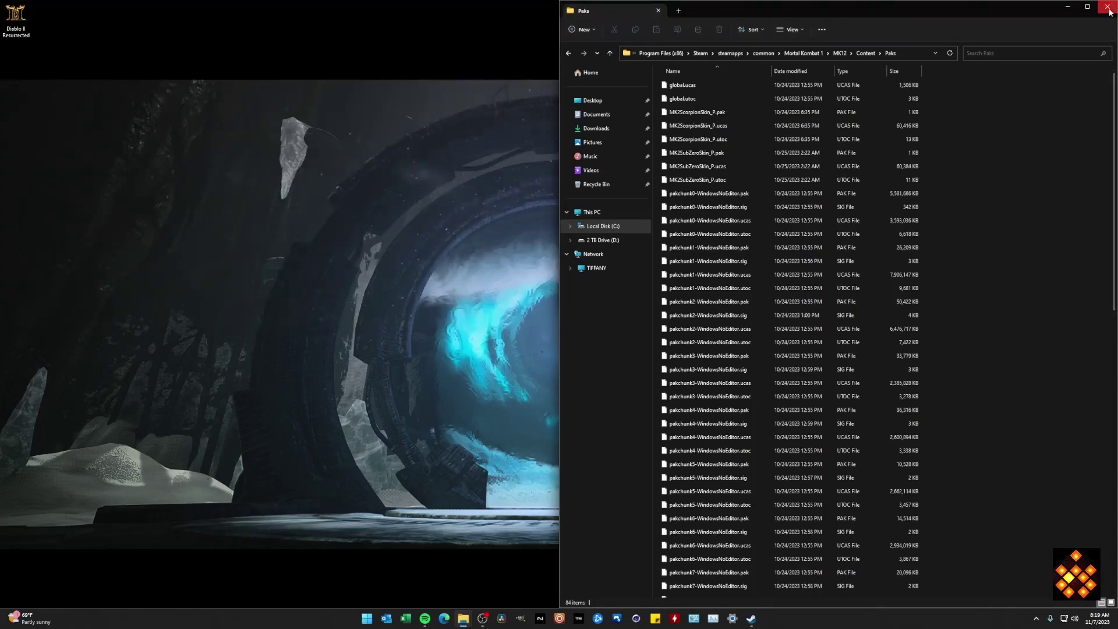
{"action": "left_click", "coordinate": [1068, 6]}
{"action": "left_click", "coordinate": [771, 200]}
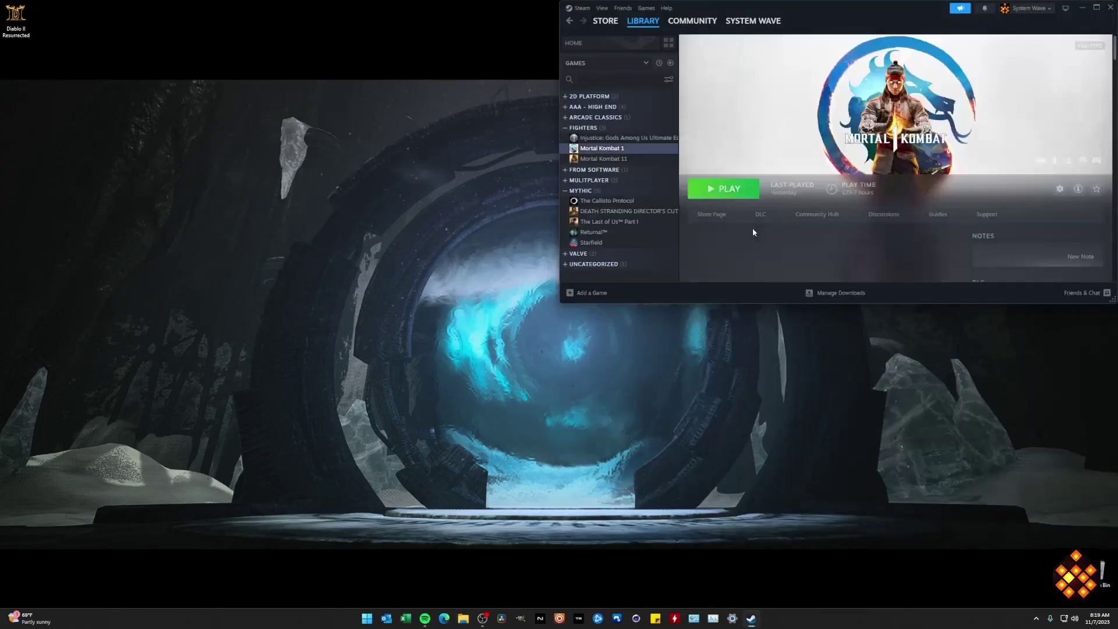
{"action": "left_click", "coordinate": [706, 190]}
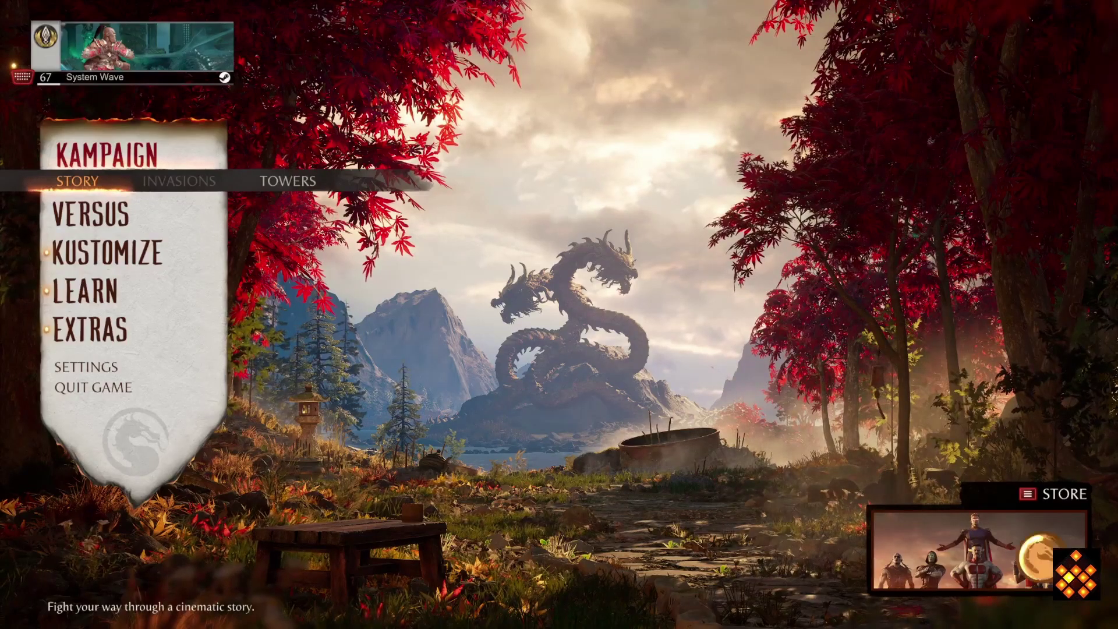
- Move down the main menu to Settings and open it
{"action": "key", "text": "Down"}
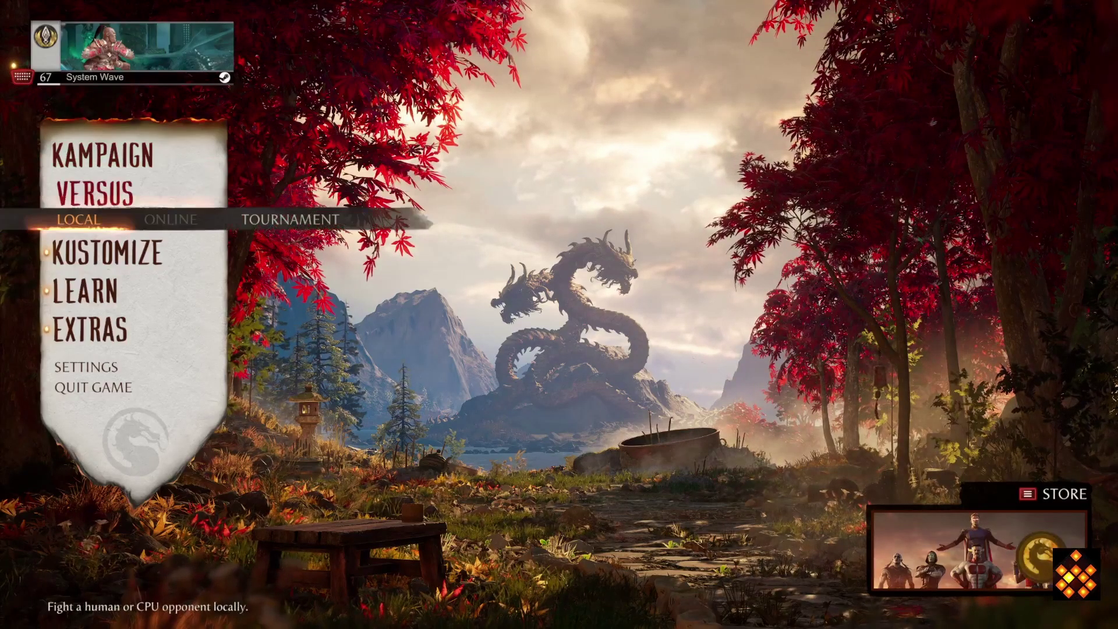
{"action": "key", "text": "Down"}
{"action": "key", "text": "Down"}
{"action": "key", "text": "Up"}
{"action": "key", "text": "Down"}
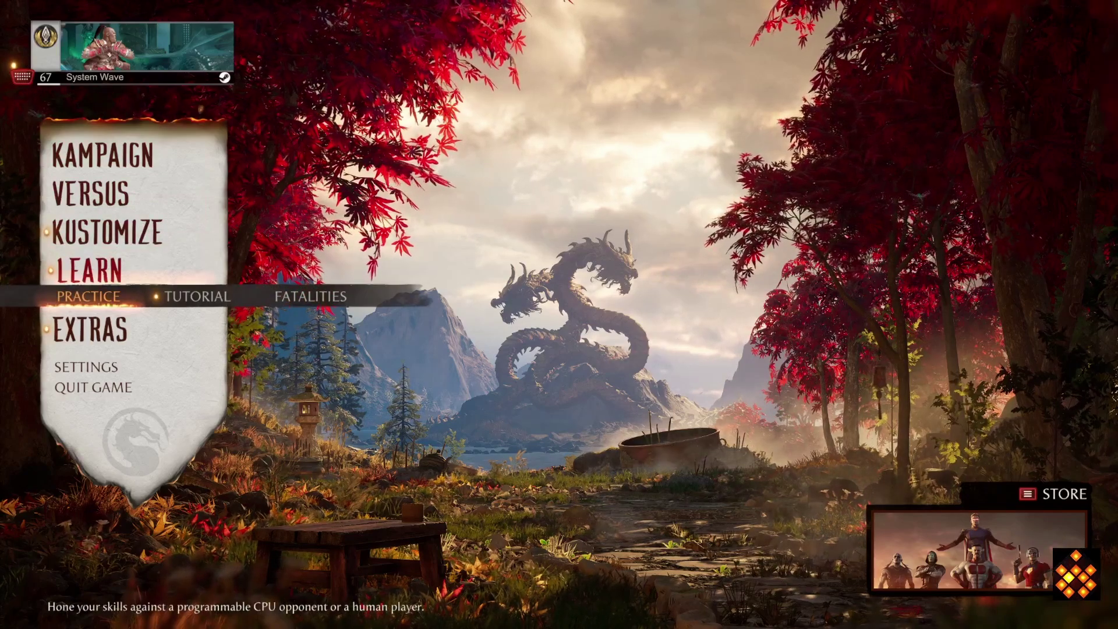
{"action": "key", "text": "Down"}
{"action": "key", "text": "Down"}
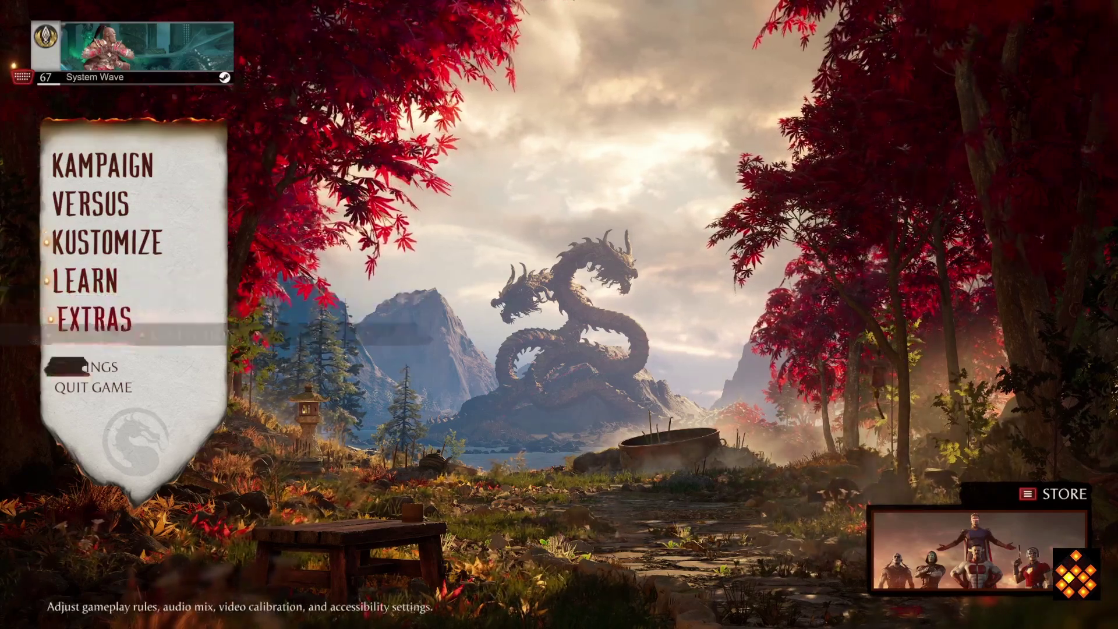
{"action": "key", "text": "Return"}
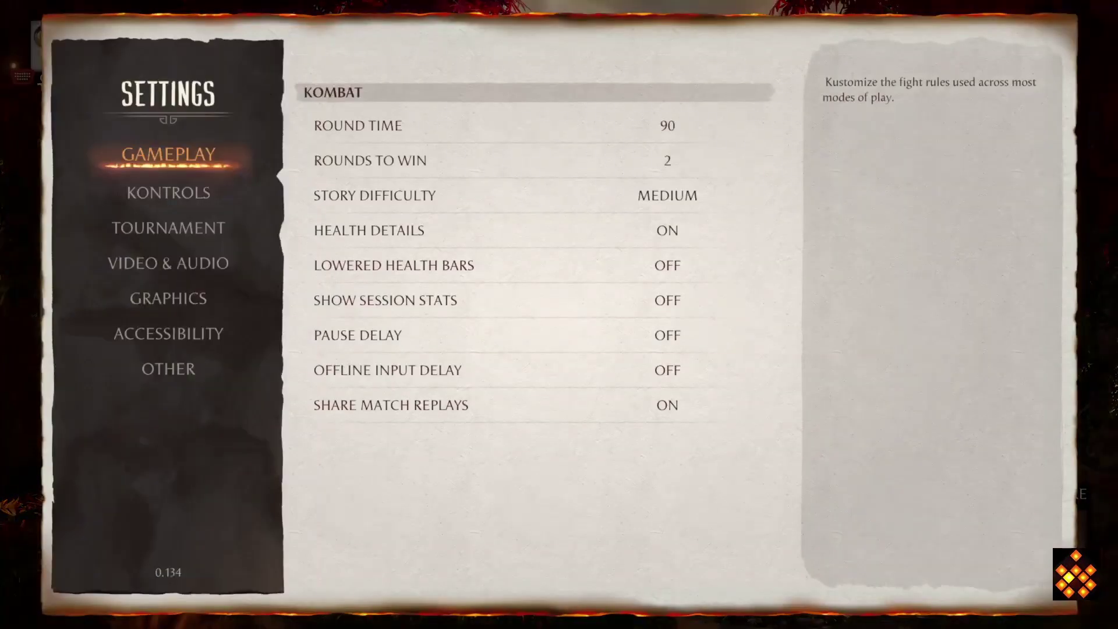
- Run the Graphics benchmark and dismiss its 60 average FPS result
{"action": "key", "text": "Down"}
{"action": "key", "text": "Down"}
{"action": "key", "text": "Down"}
{"action": "key", "text": "Down"}
{"action": "key", "text": "Return"}
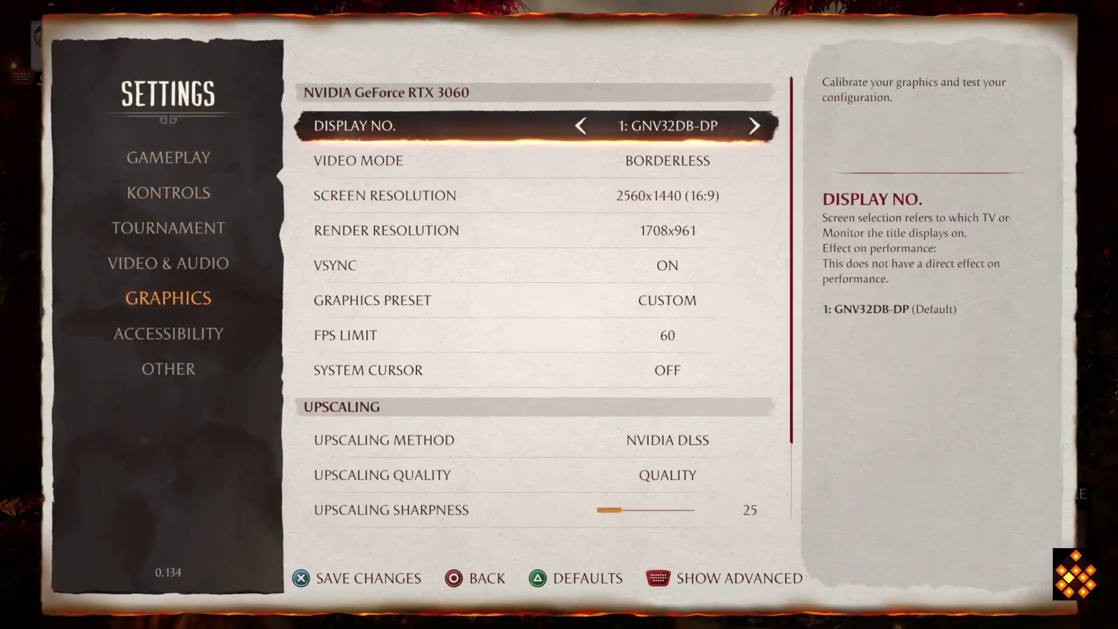
{"action": "key", "text": "Down"}
{"action": "key", "text": "Up"}
{"action": "key", "text": "Up"}
{"action": "key", "text": "Up"}
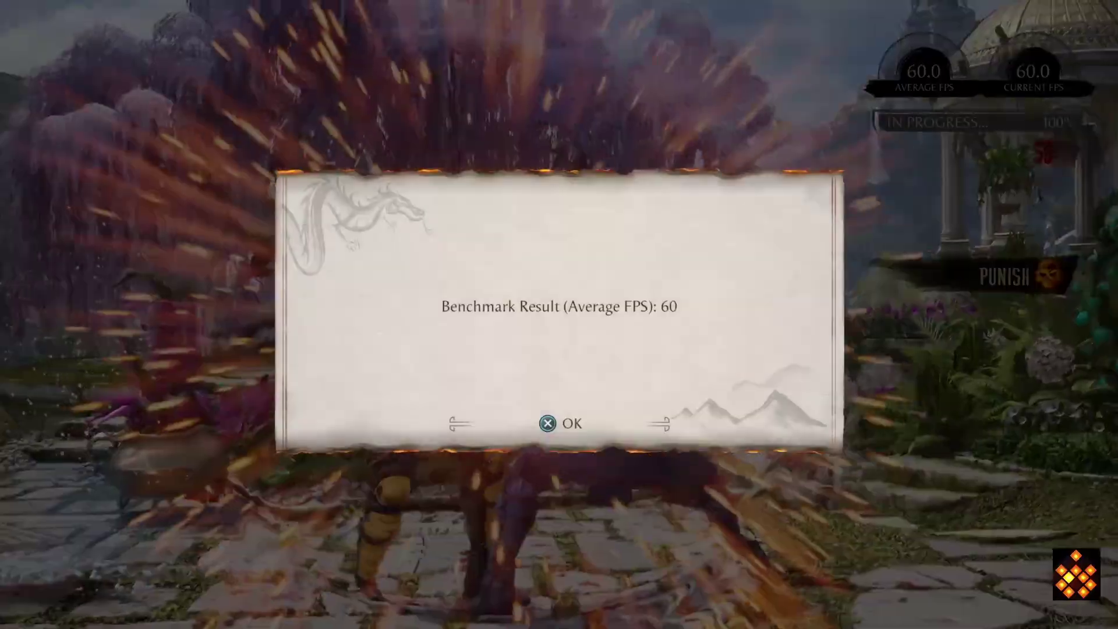
{"action": "key", "text": "Return"}
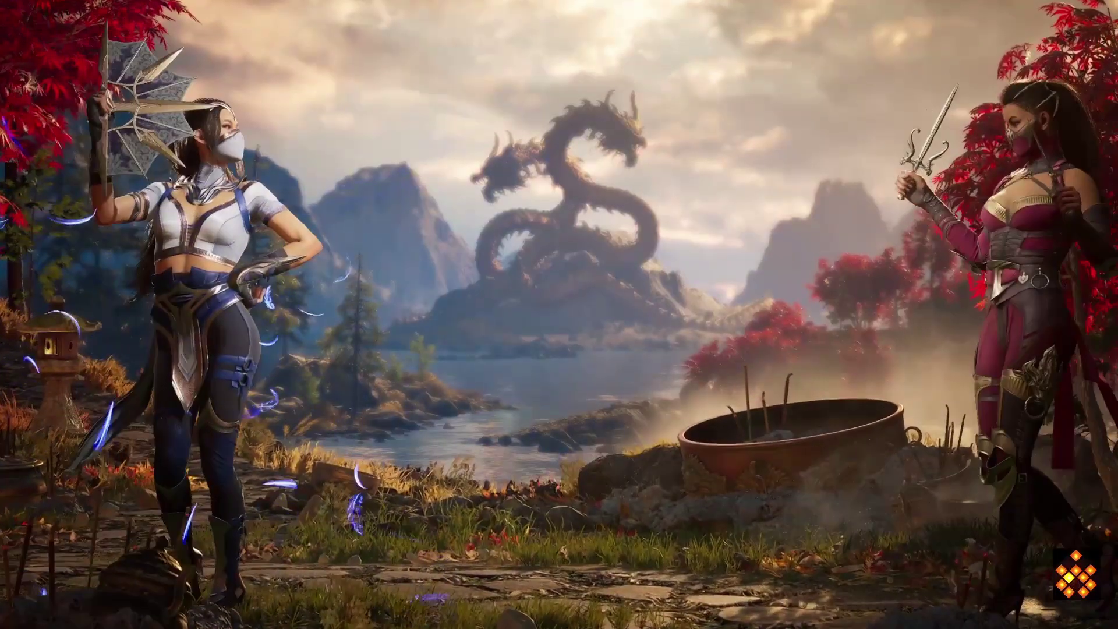
- Browse the fighter roster around Smoke and Scorpion
{"action": "key", "text": "Right"}
{"action": "key", "text": "Down"}
{"action": "key", "text": "Right"}
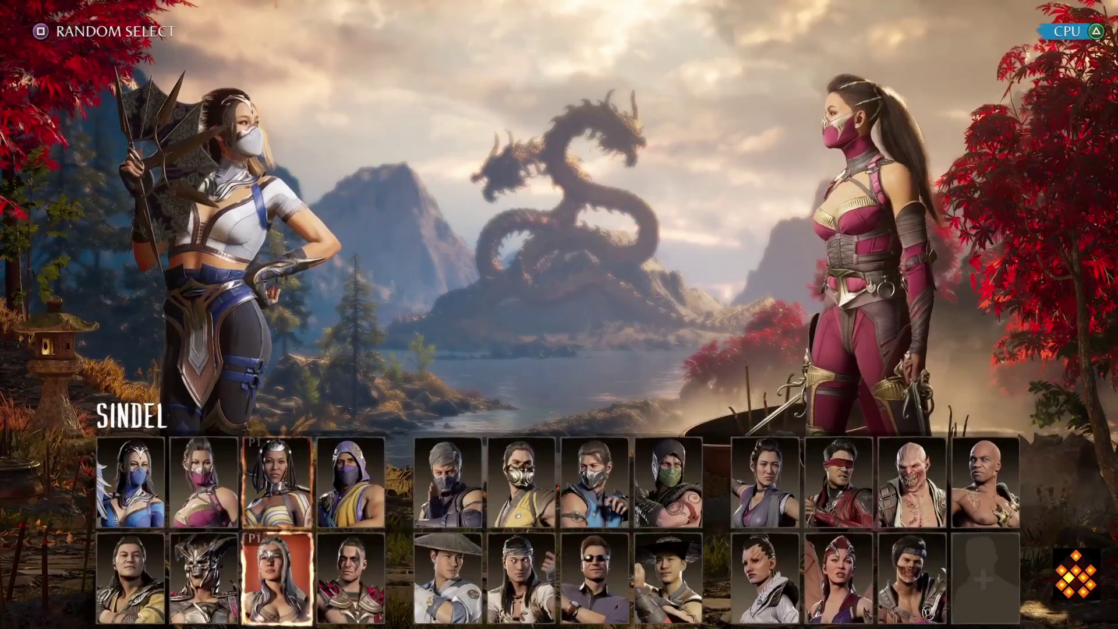
{"action": "key", "text": "Right"}
{"action": "key", "text": "Right"}
{"action": "key", "text": "Right"}
{"action": "key", "text": "Up"}
{"action": "key", "text": "Left"}
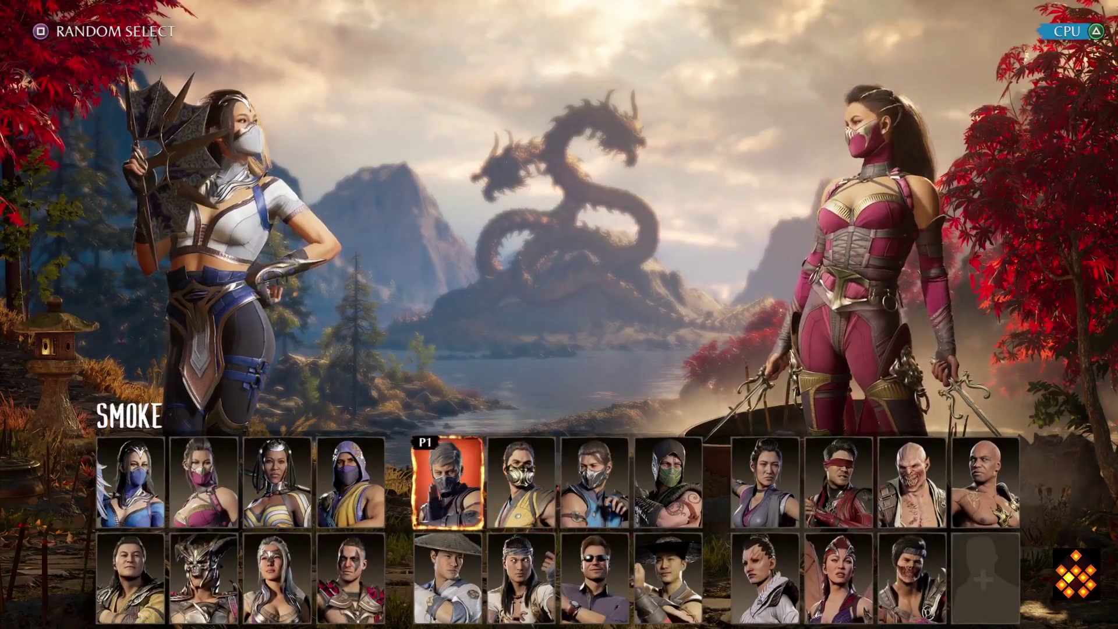
{"action": "key", "text": "Right"}
{"action": "key", "text": "Left"}
{"action": "key", "text": "Left"}
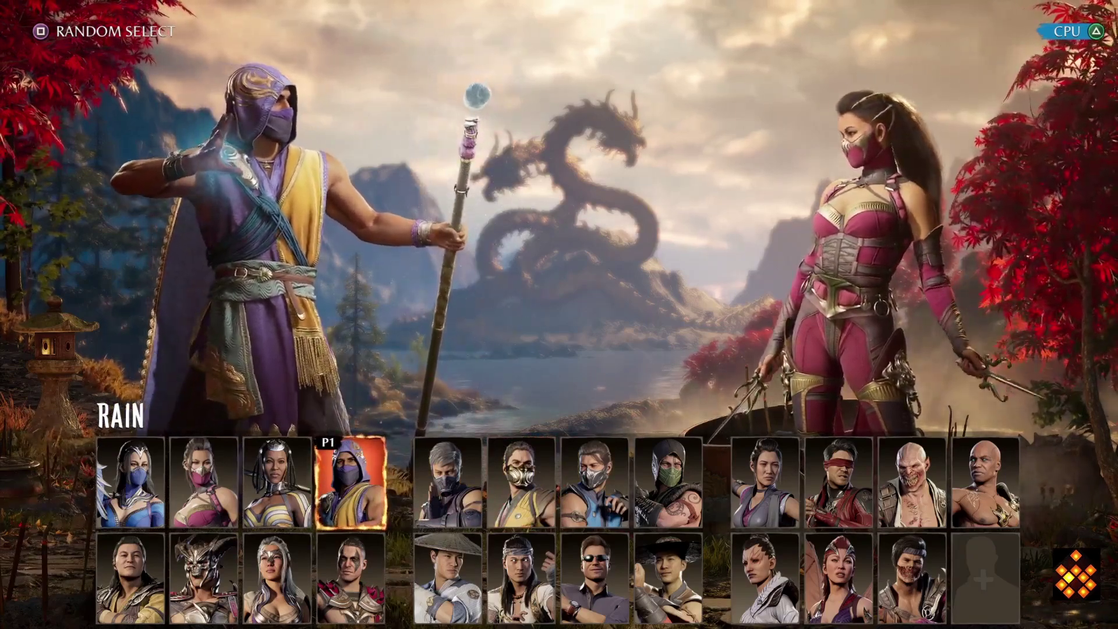
- Lock in MK2 Scorpion as player one and MK2 Sub-Zero as player two
{"action": "key", "text": "Right"}
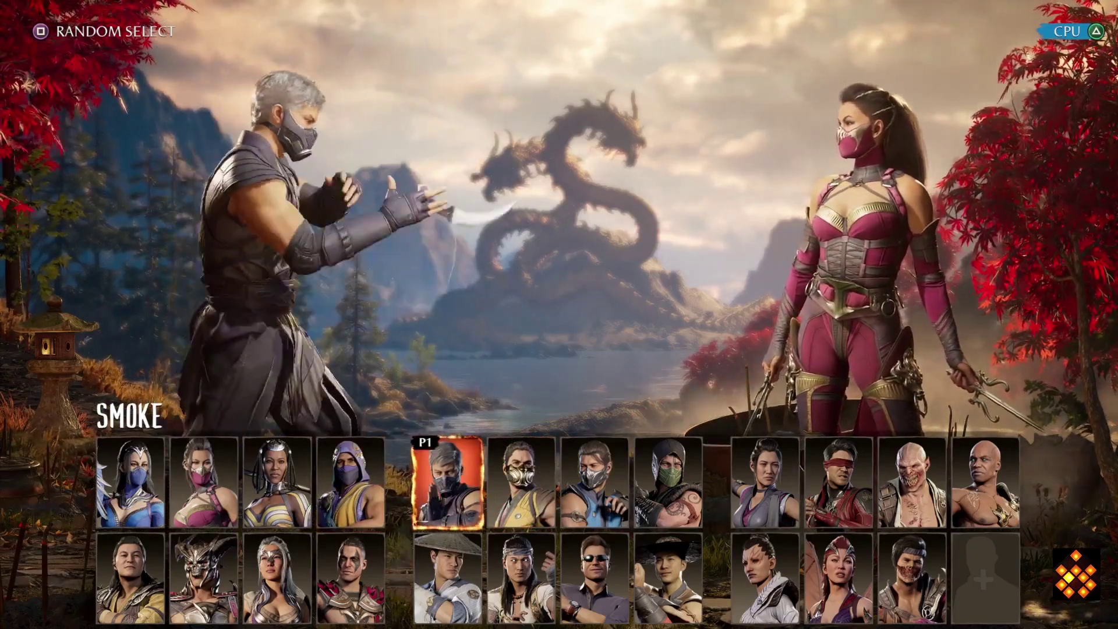
{"action": "key", "text": "Right"}
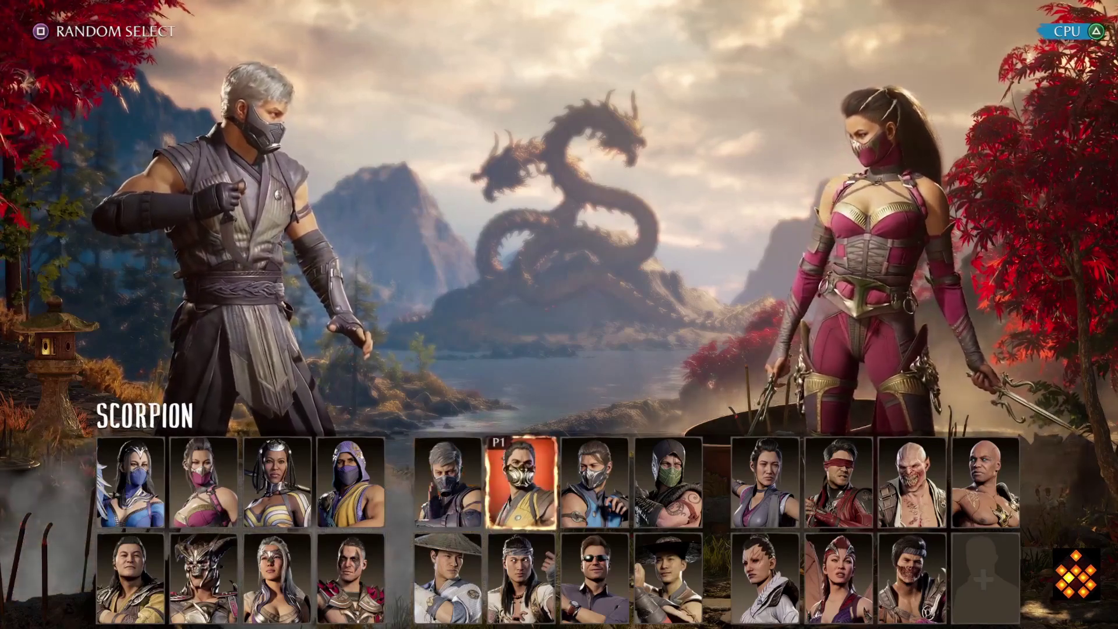
{"action": "key", "text": "Right"}
{"action": "key", "text": "Right"}
{"action": "key", "text": "Left"}
{"action": "key", "text": "Left"}
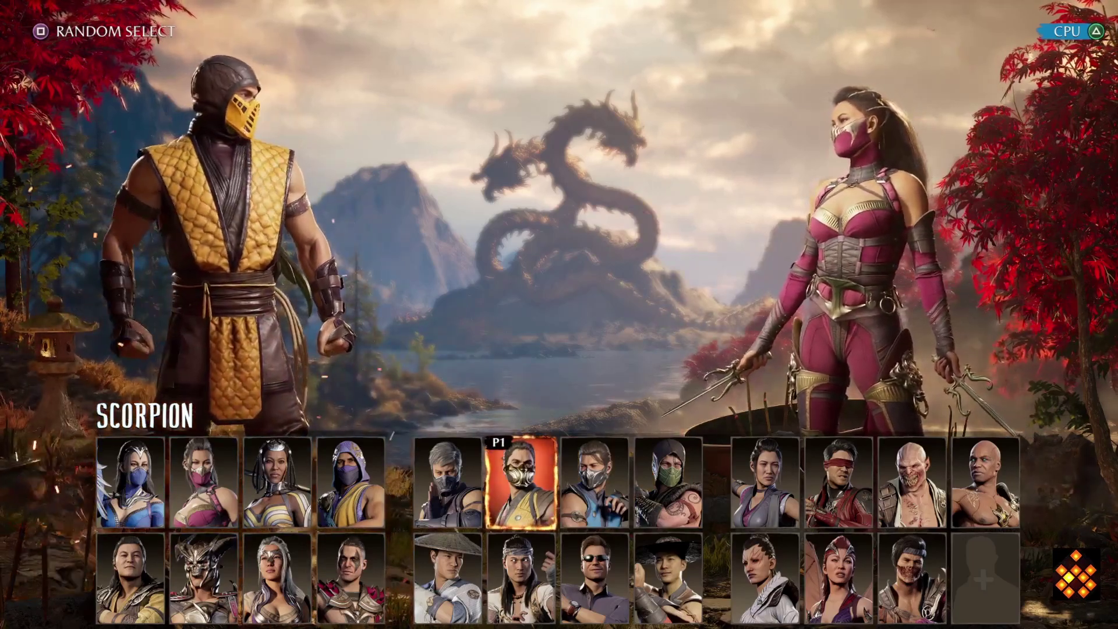
{"action": "key", "text": "Return"}
{"action": "key", "text": "Right"}
{"action": "key", "text": "Right"}
{"action": "key", "text": "Right"}
{"action": "key", "text": "Right"}
{"action": "key", "text": "Right"}
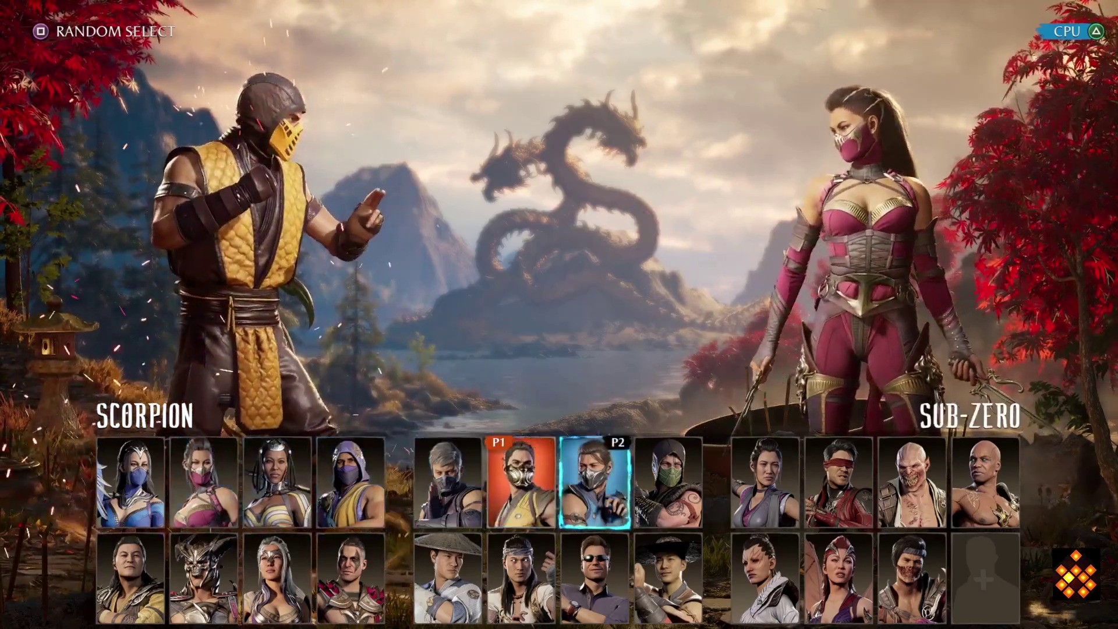
{"action": "key", "text": "Return"}
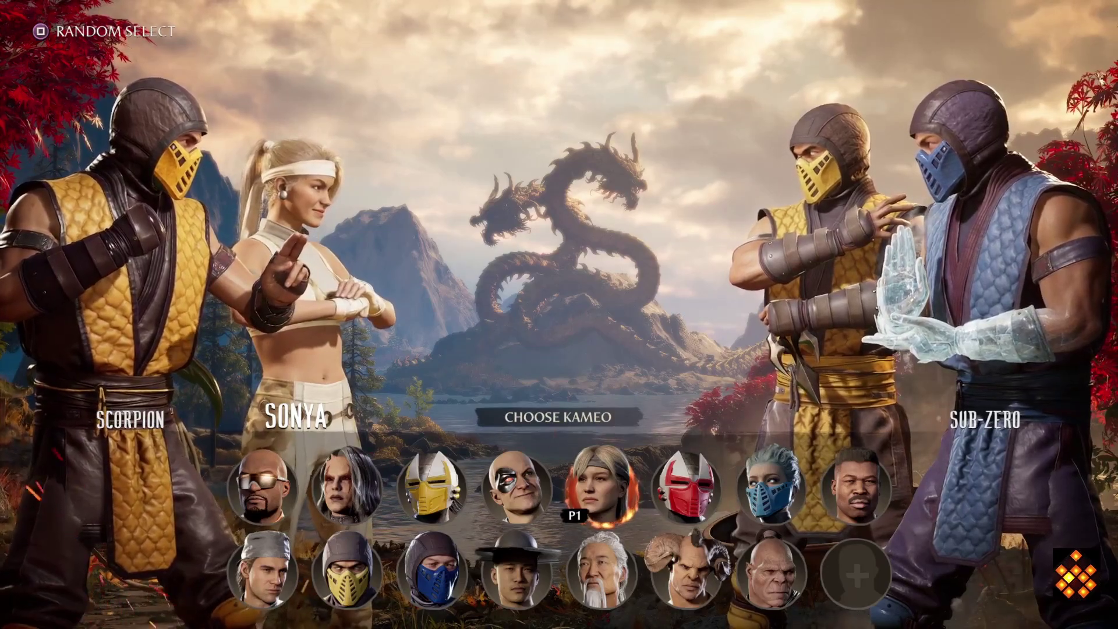
- Back out of Kameo selection and put player two's cursor on Sub-Zero
{"action": "key", "text": "Escape"}
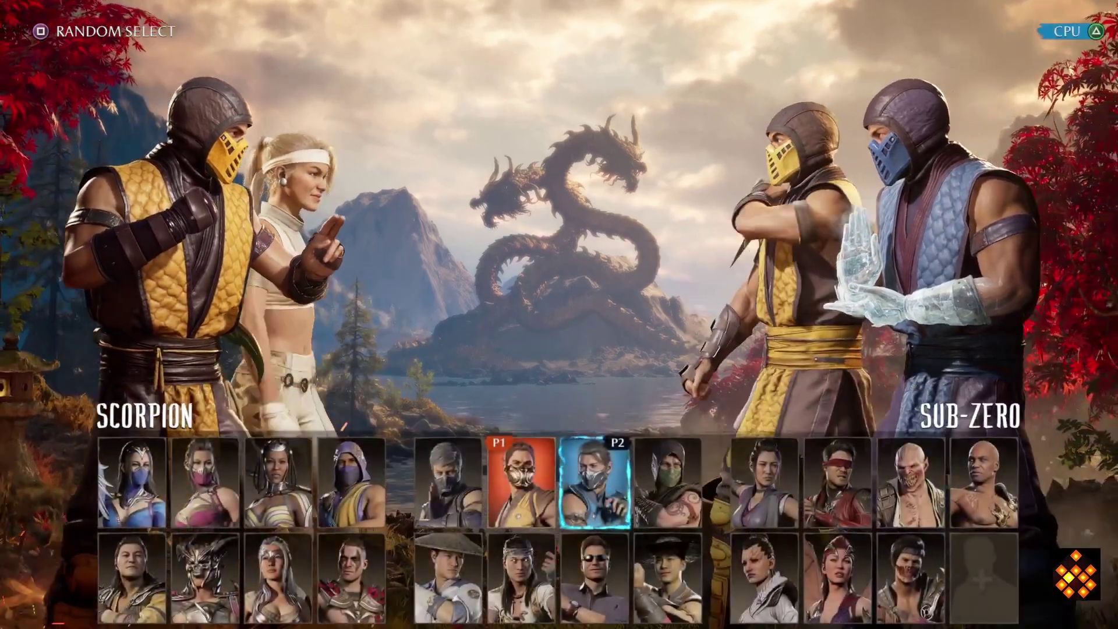
{"action": "key", "text": "Right"}
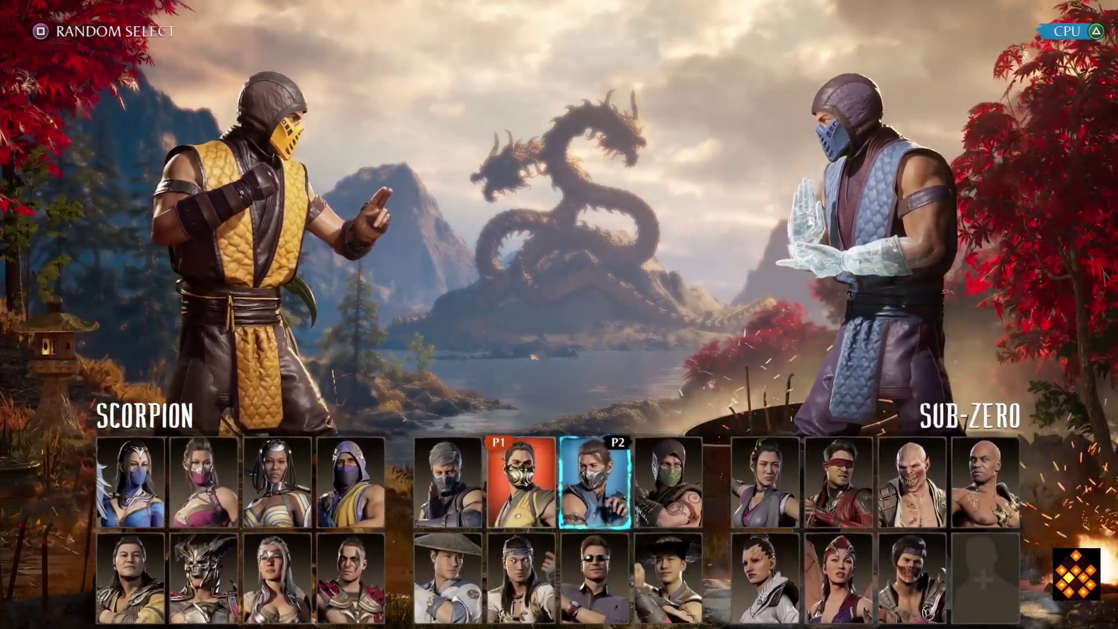